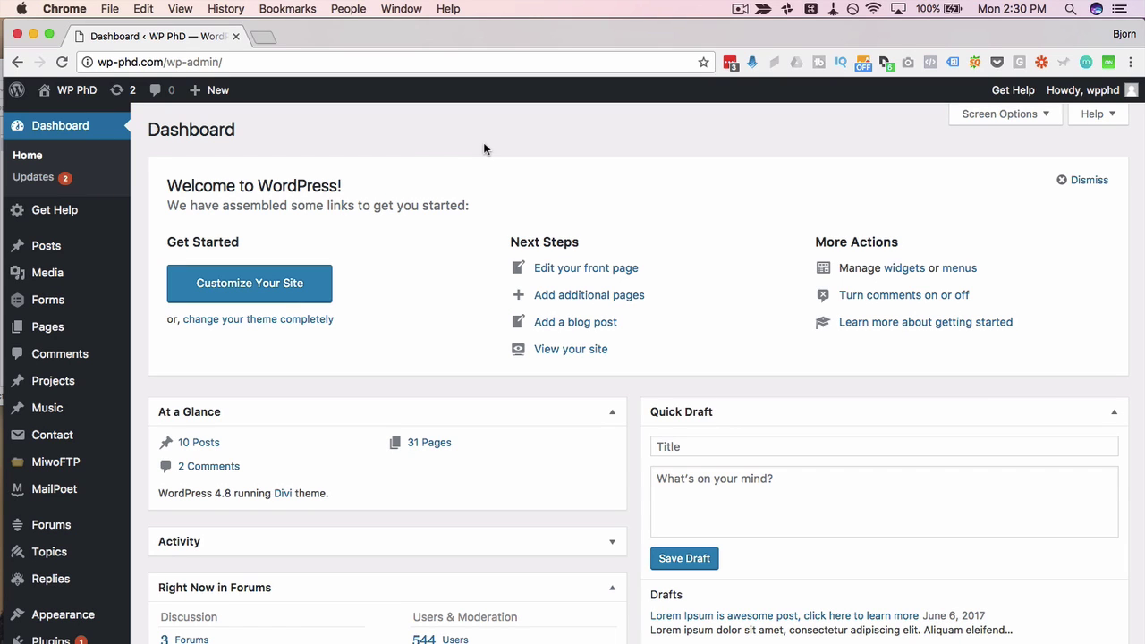
# Start a new blank post titled 'PDF Embed'.
pyautogui.moveTo(44, 246)
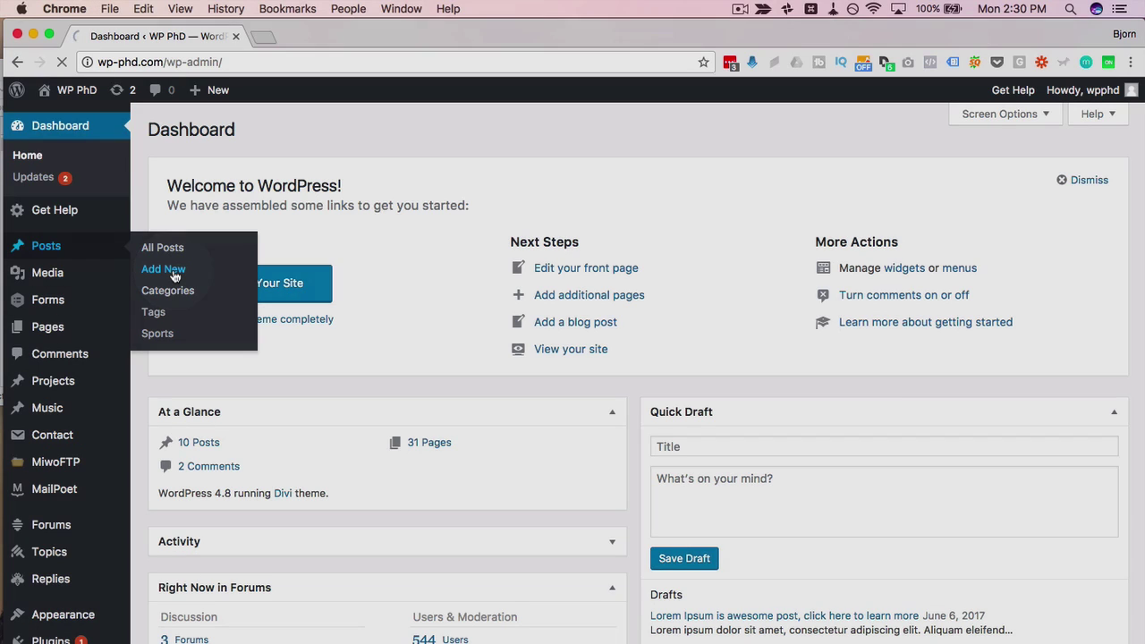
pyautogui.click(175, 275)
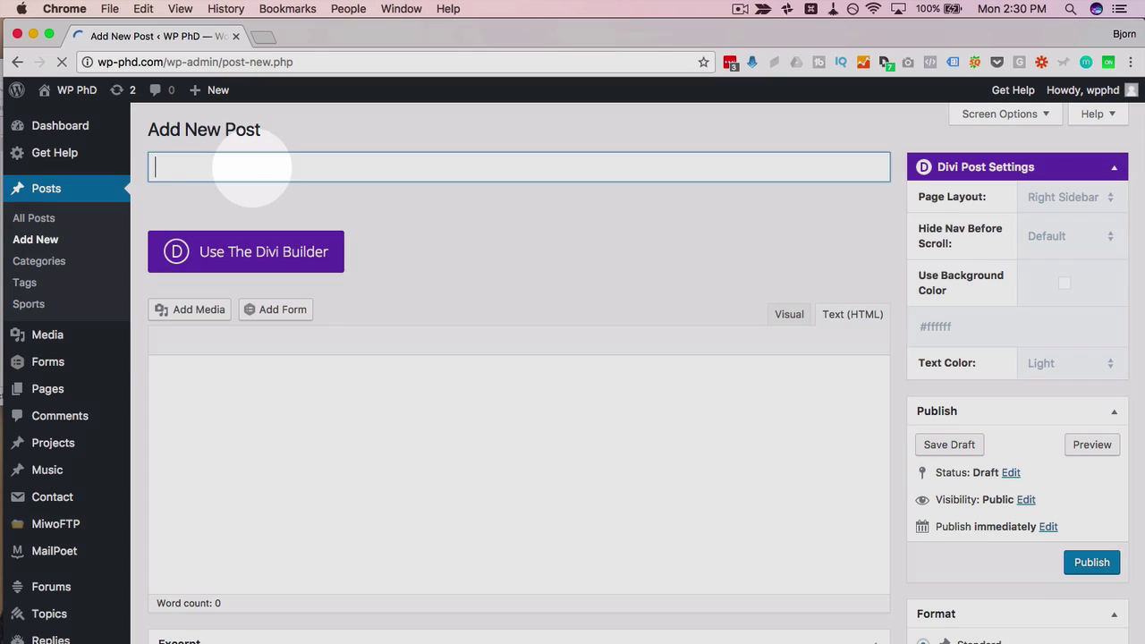
pyautogui.write('PDF Embed')
pyautogui.click(346, 457)
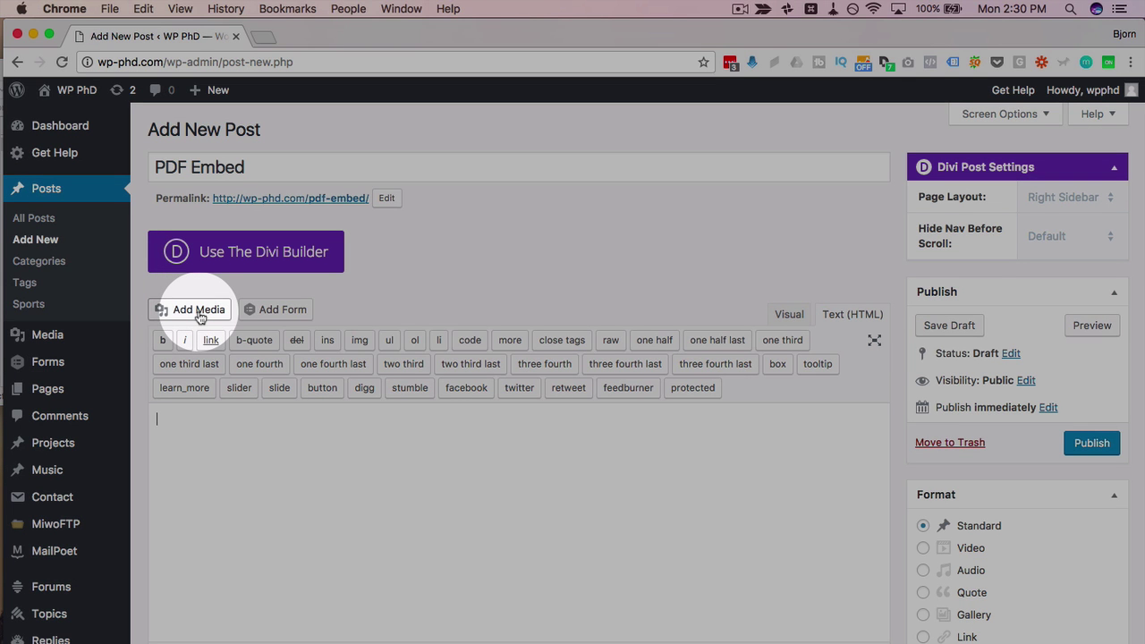
# Upload Service Contract.pdf through Add Media and set its link to the media file.
pyautogui.click(198, 309)
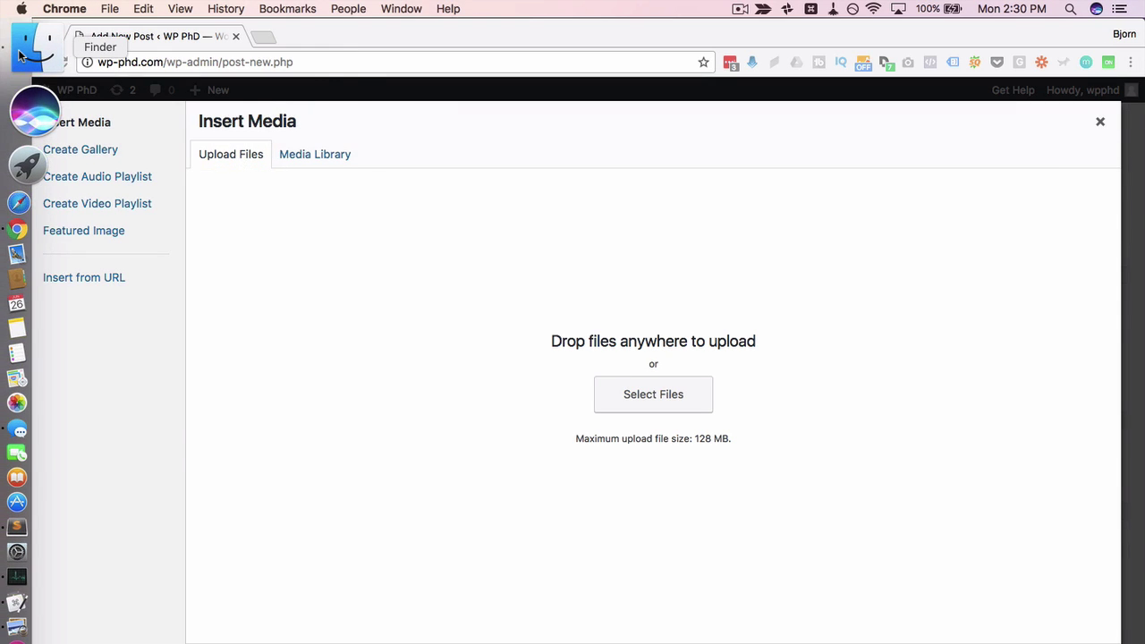
pyautogui.click(23, 38)
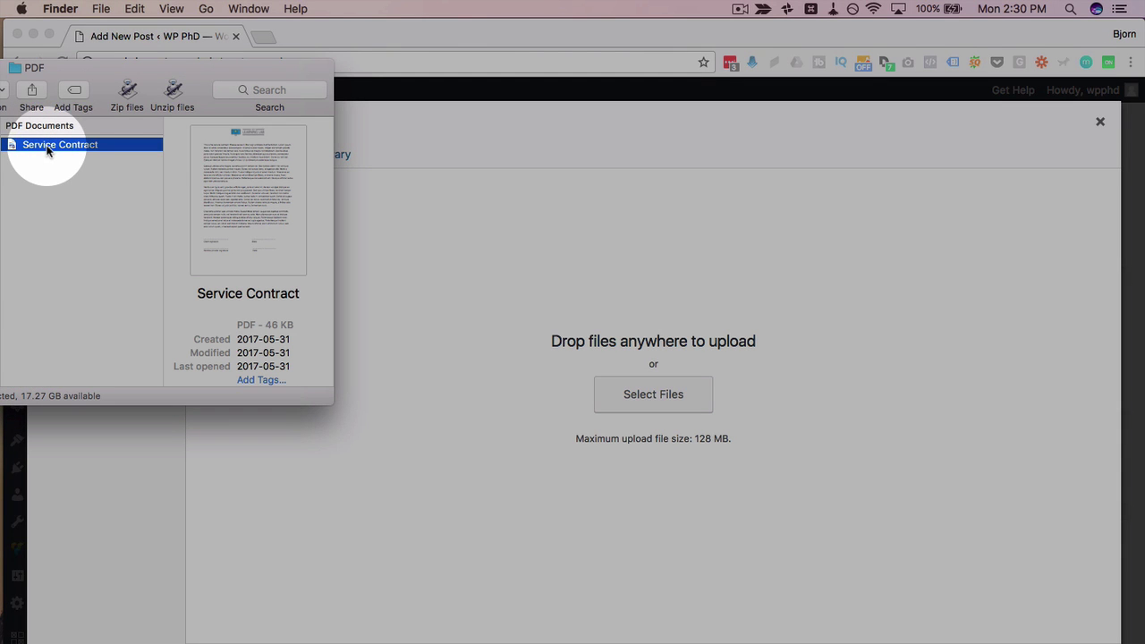
pyautogui.moveTo(47, 150); pyautogui.dragTo(565, 304)
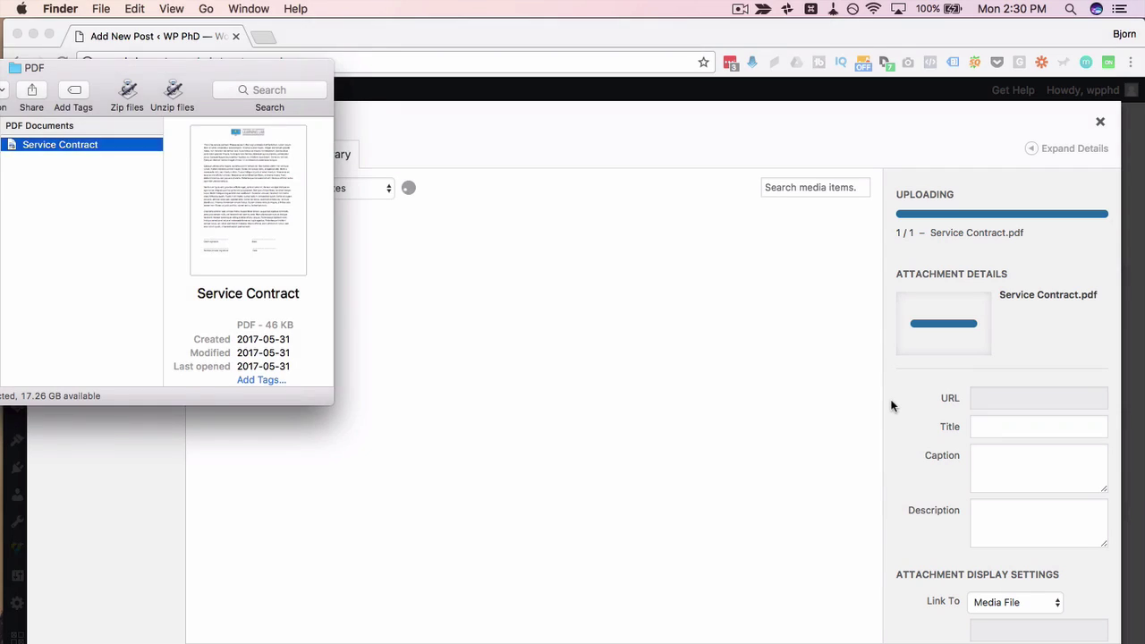
pyautogui.click(890, 403)
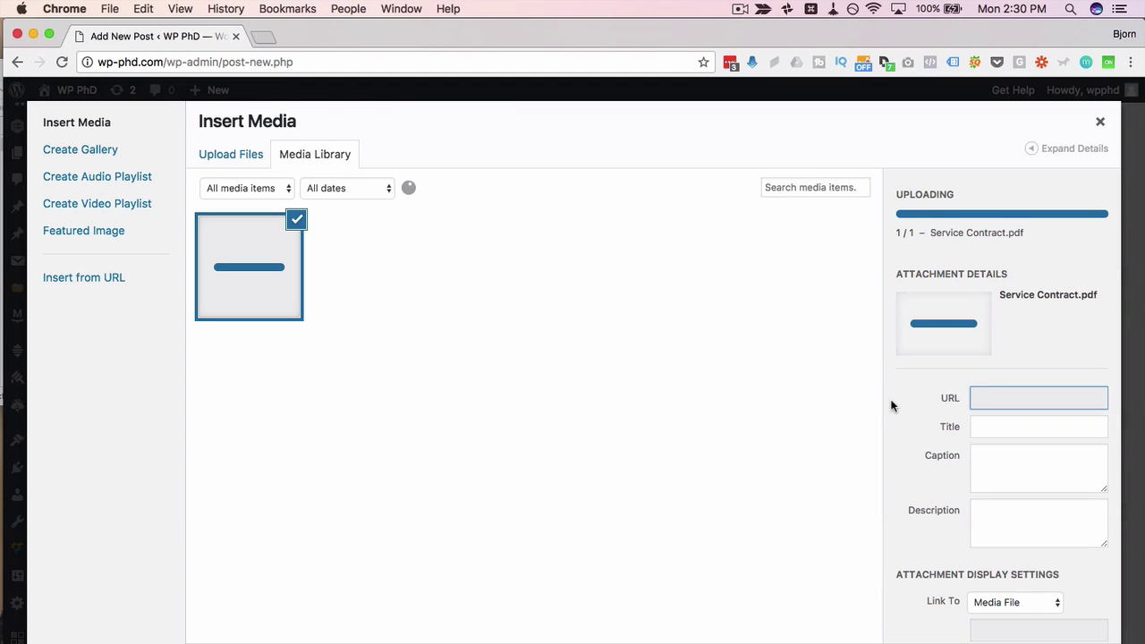
pyautogui.scroll(-1, 890, 404)
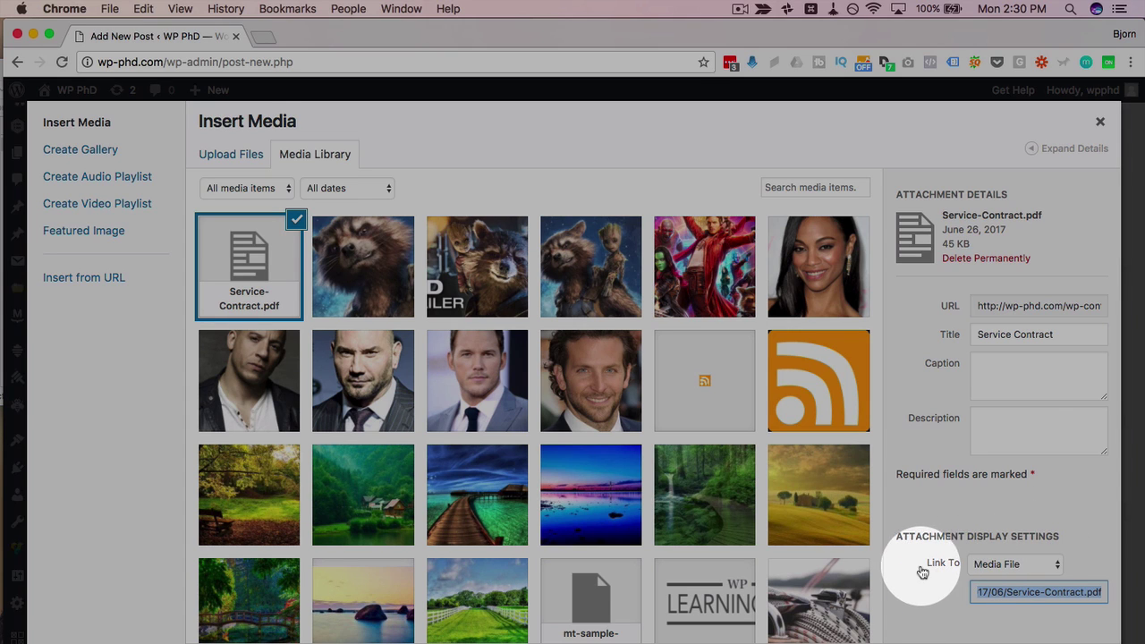
pyautogui.click(1011, 565)
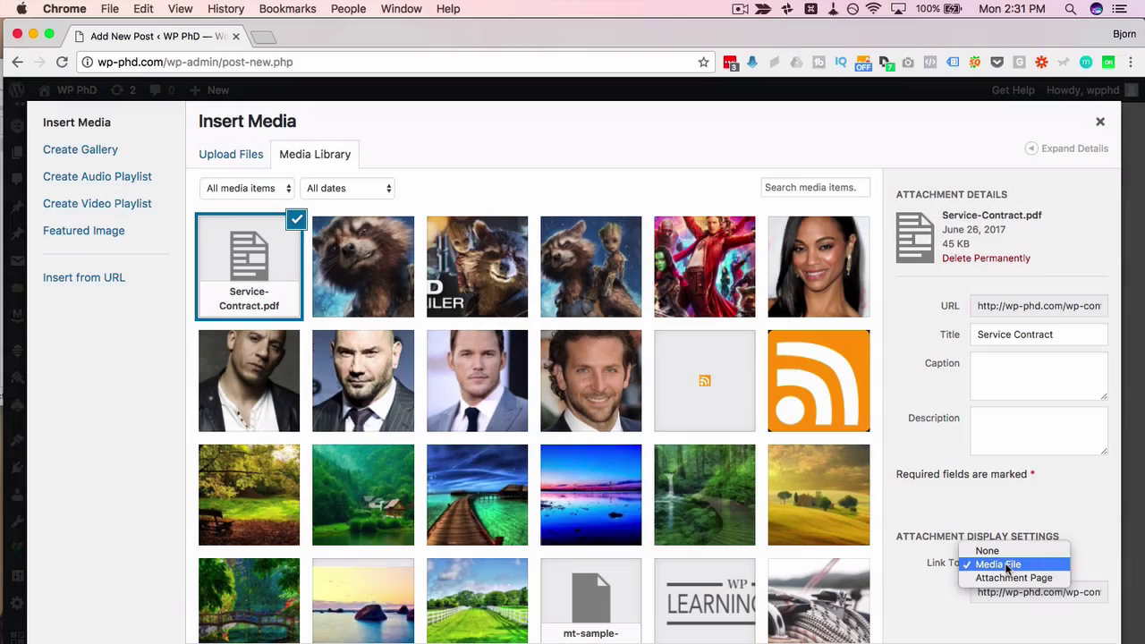
pyautogui.click(1000, 564)
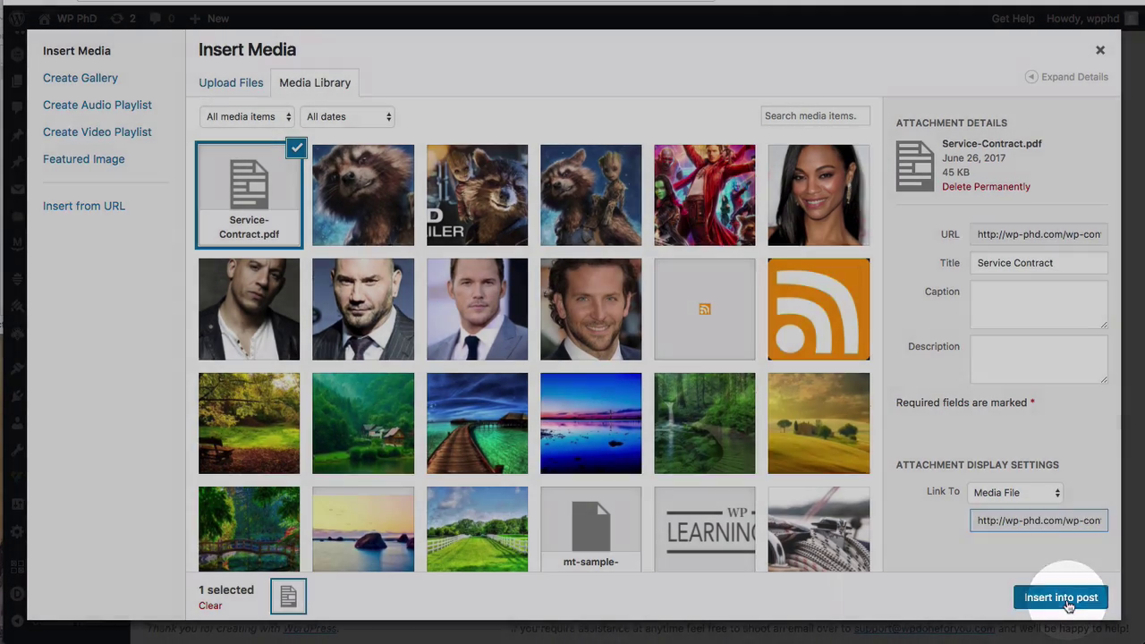
# Insert the PDF link, publish the post, and open its Service Contract link.
pyautogui.click(1064, 602)
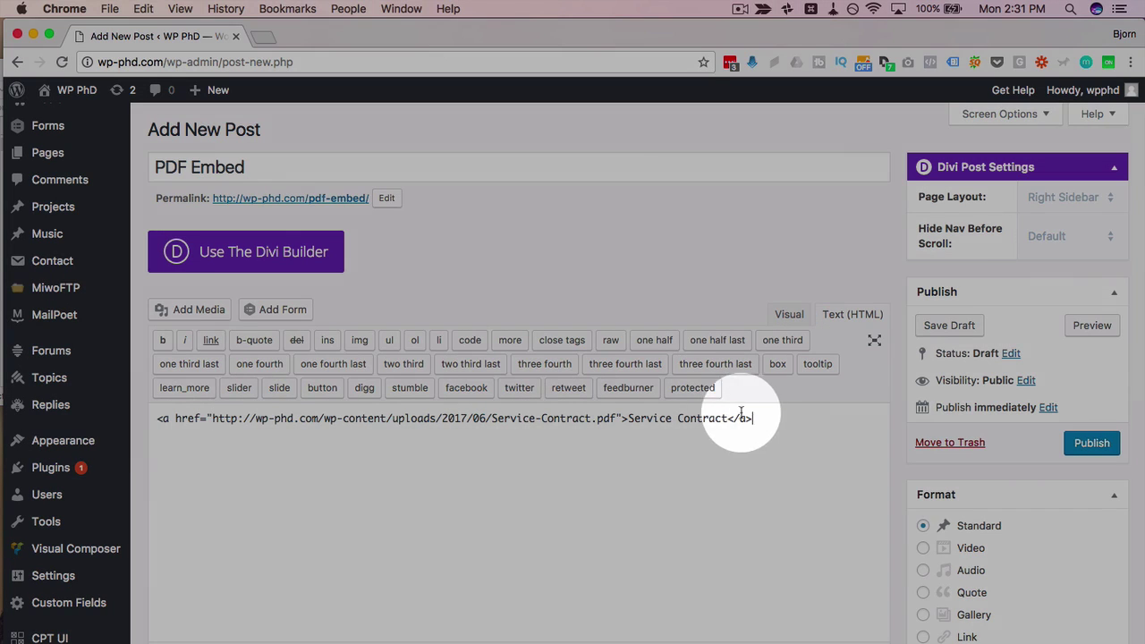
pyautogui.click(1092, 447)
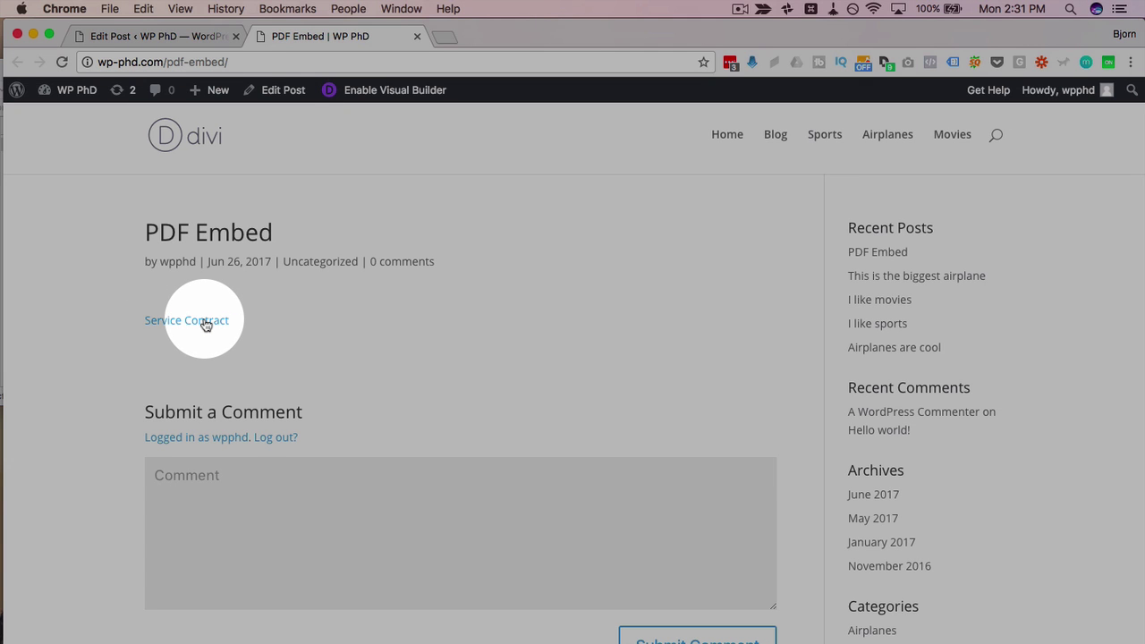
pyautogui.rightClick(204, 322)
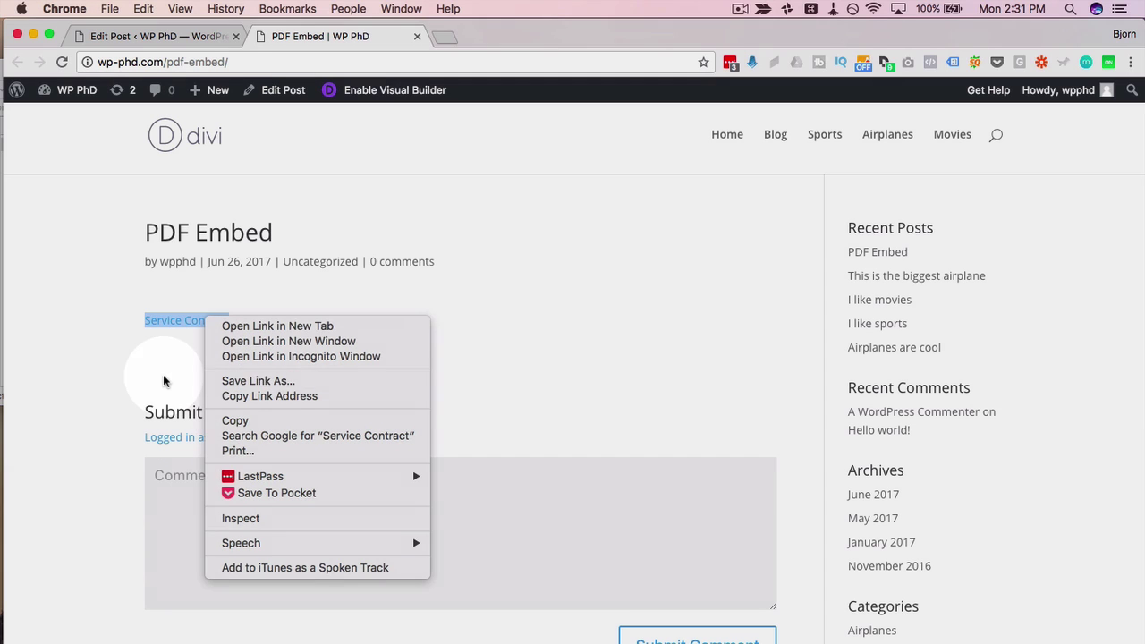
pyautogui.click(162, 377)
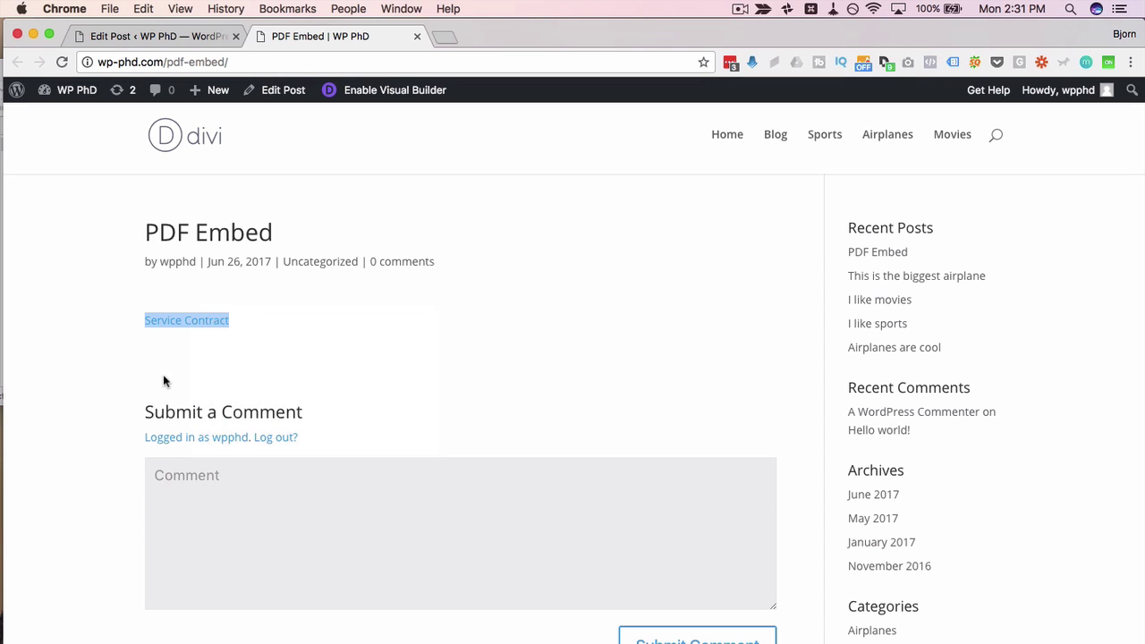
pyautogui.click(163, 374)
pyautogui.click(195, 327)
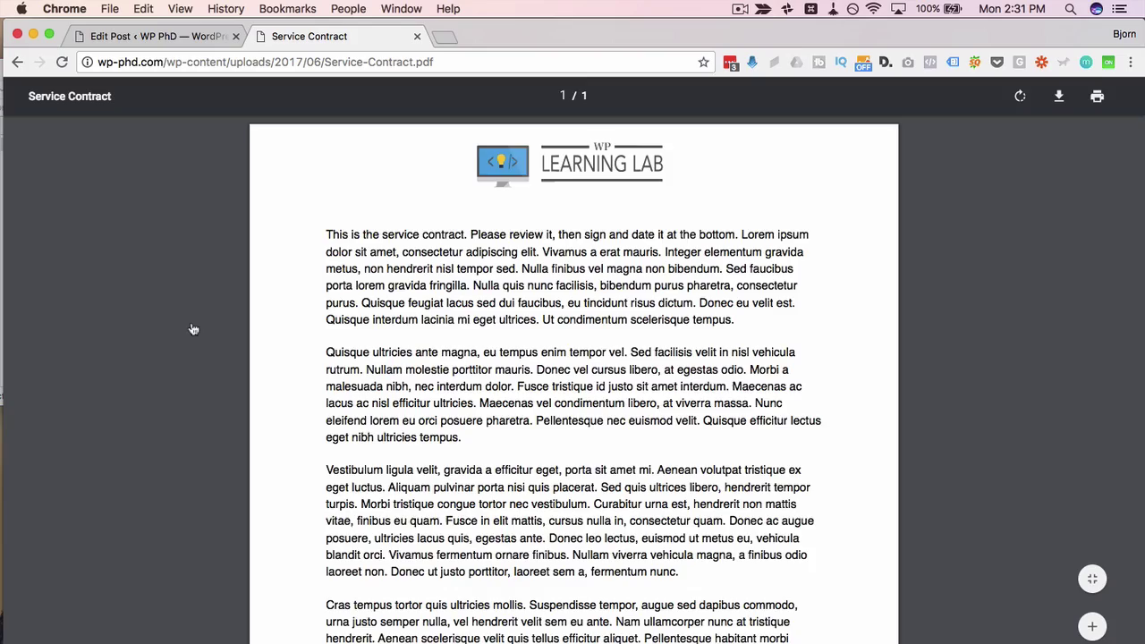
# Zoom in twice on the contract PDF, then fit it to show the whole page.
pyautogui.scroll(-1, 193, 329)
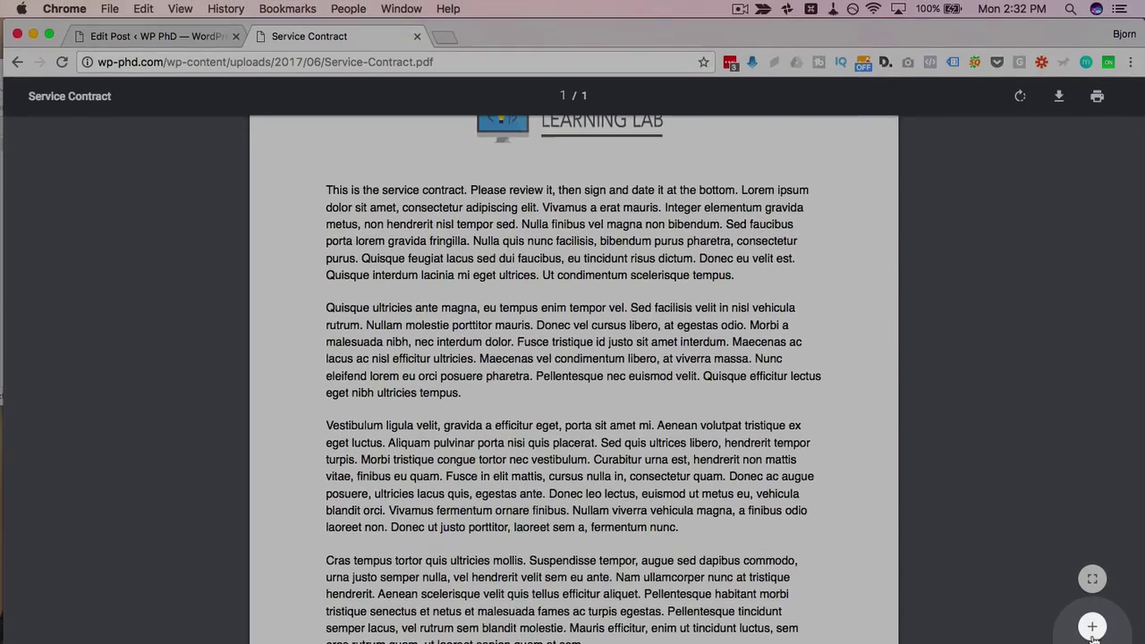
pyautogui.click(1092, 627)
pyautogui.click(1092, 627)
pyautogui.click(1092, 578)
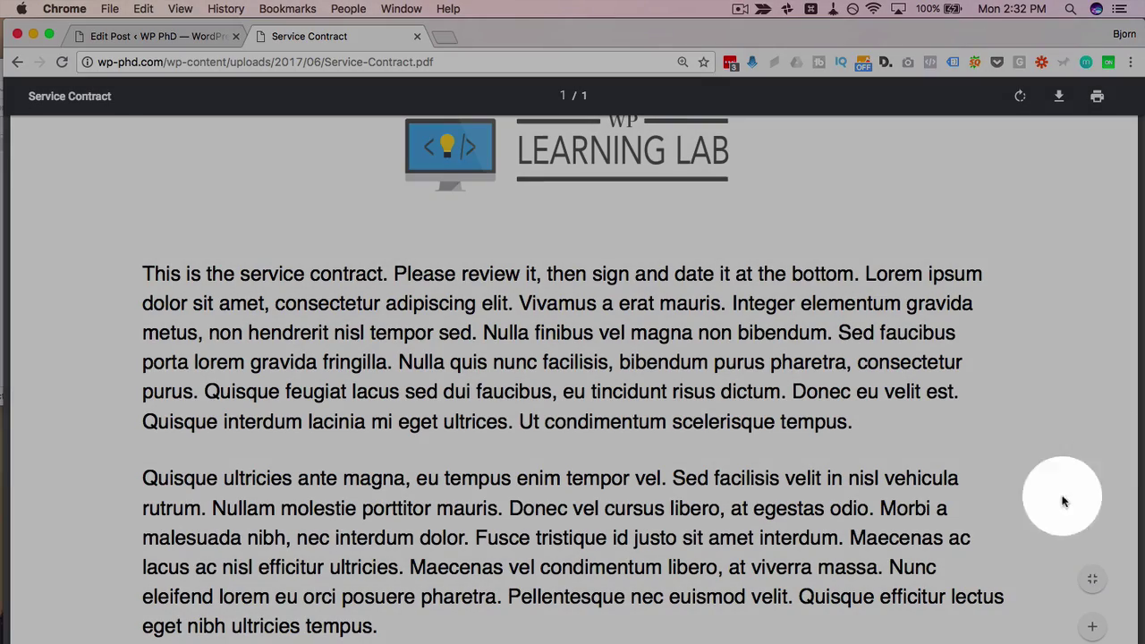
pyautogui.click(1092, 578)
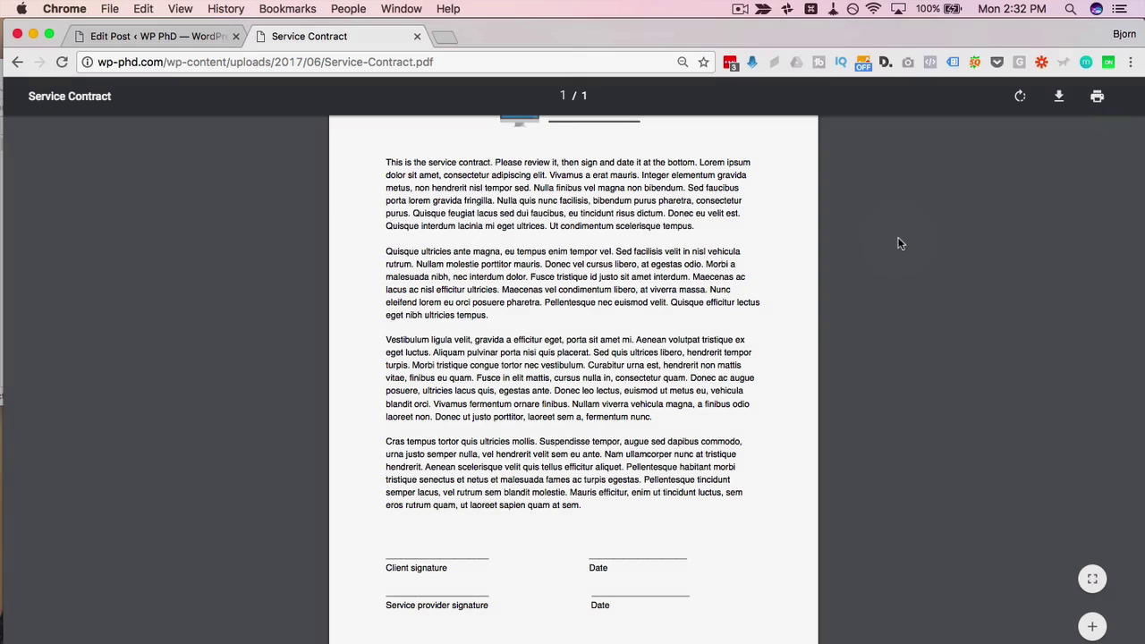
# Change the link text from 'Service Contract' to 'Download Service Contract PDF' and update the post.
pyautogui.click(17, 62)
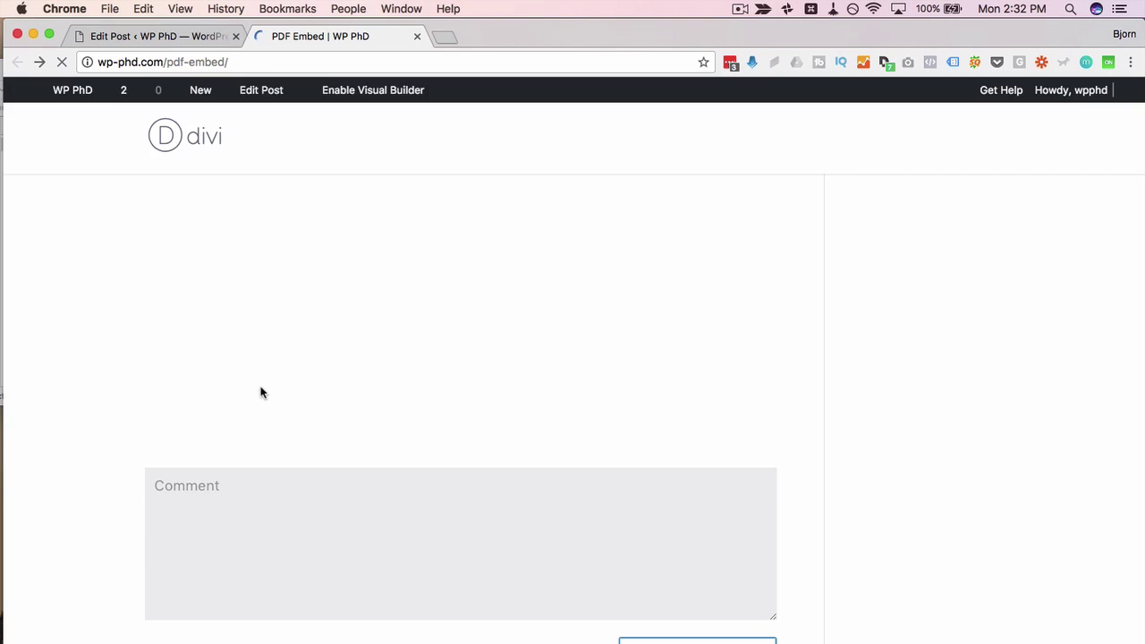
pyautogui.click(254, 319)
pyautogui.moveTo(254, 319); pyautogui.dragTo(128, 316)
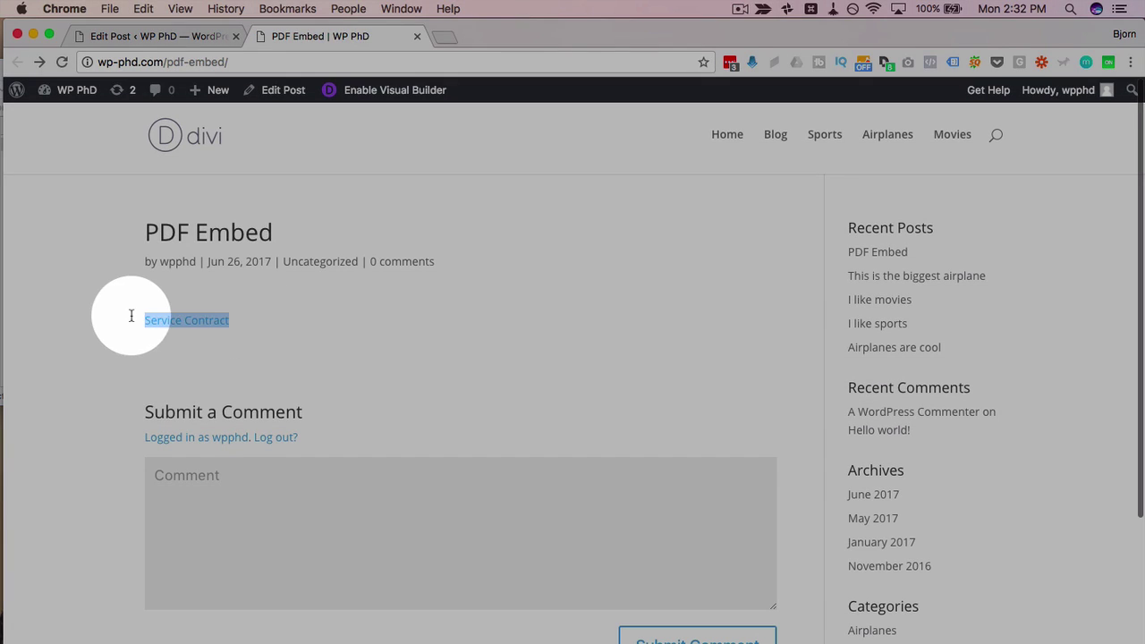
pyautogui.click(181, 36)
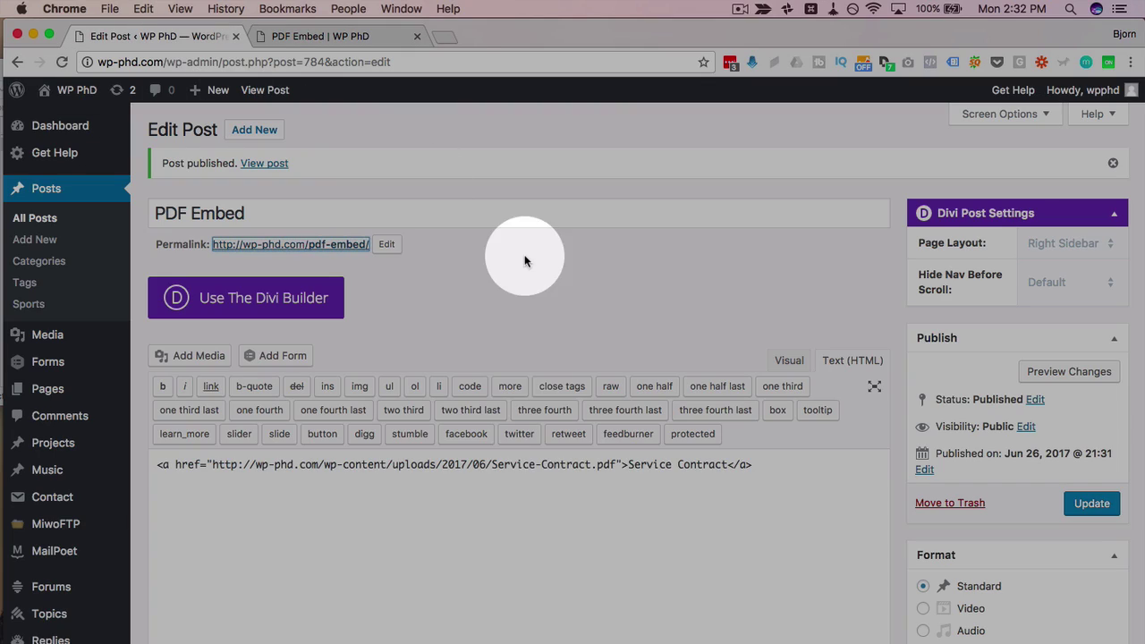
pyautogui.click(627, 464)
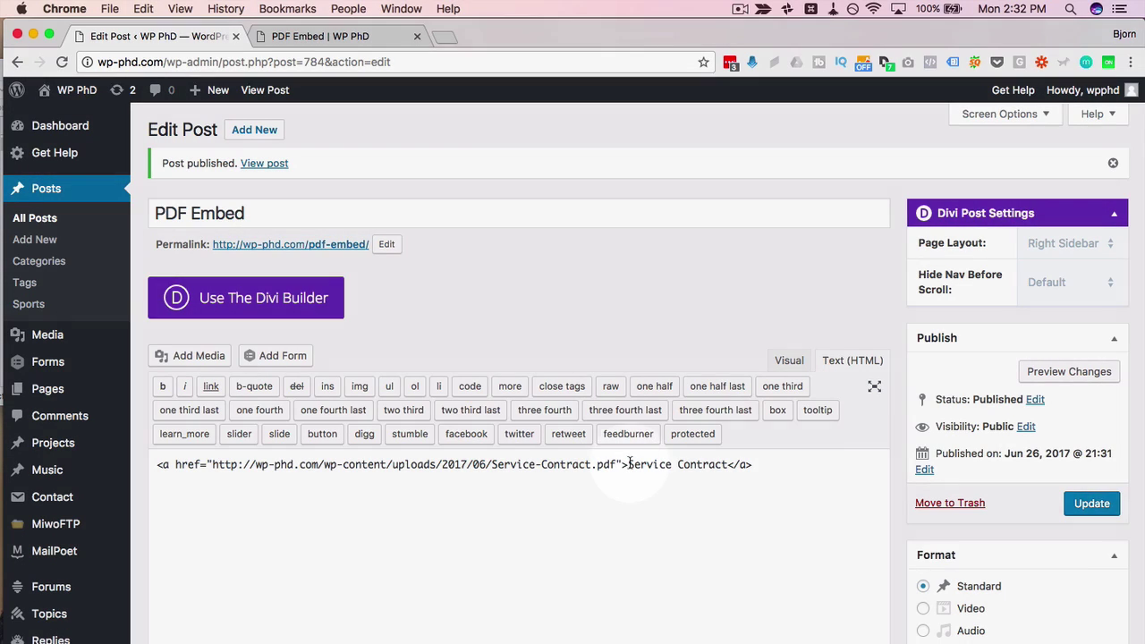
pyautogui.write('Don')
pyautogui.press('BackSpace')
pyautogui.write('wnload')
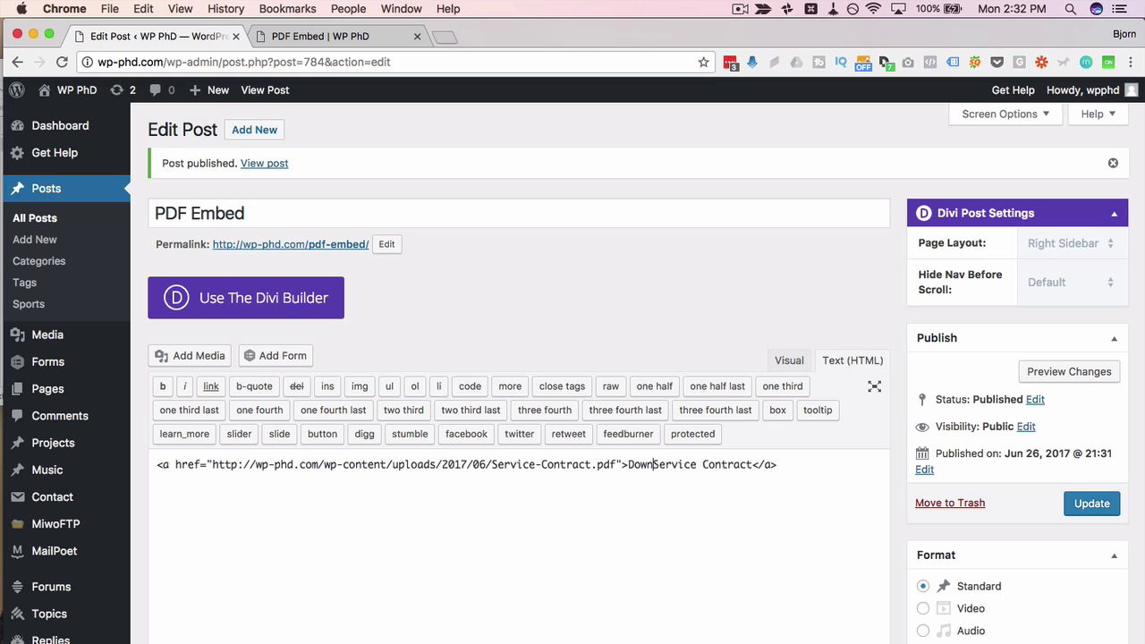
pyautogui.click(782, 464)
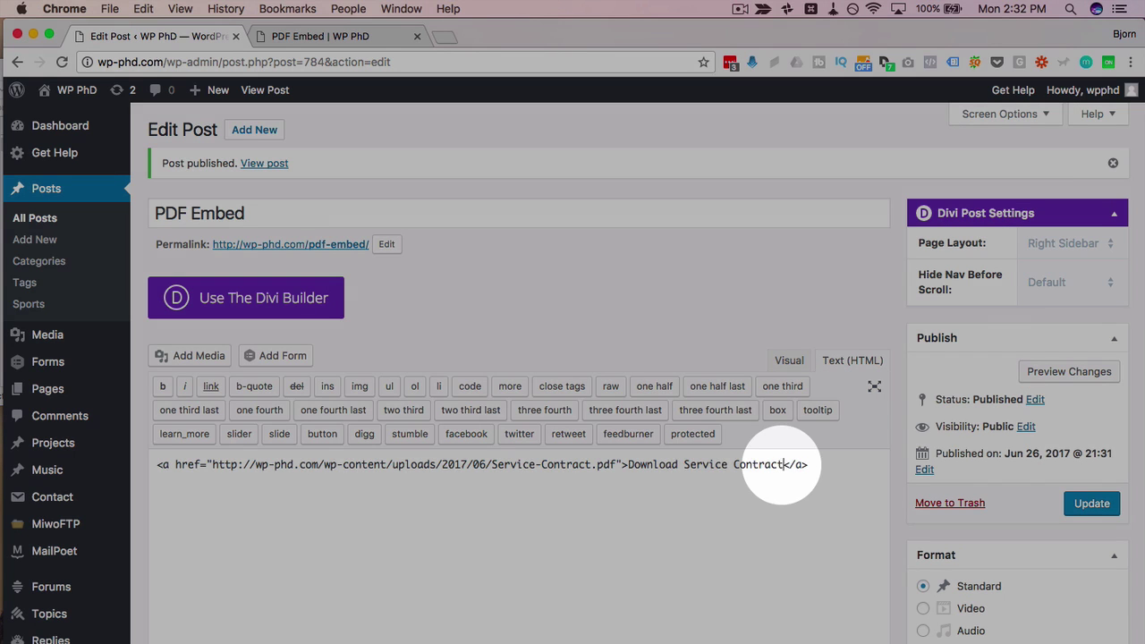
pyautogui.write('PDF')
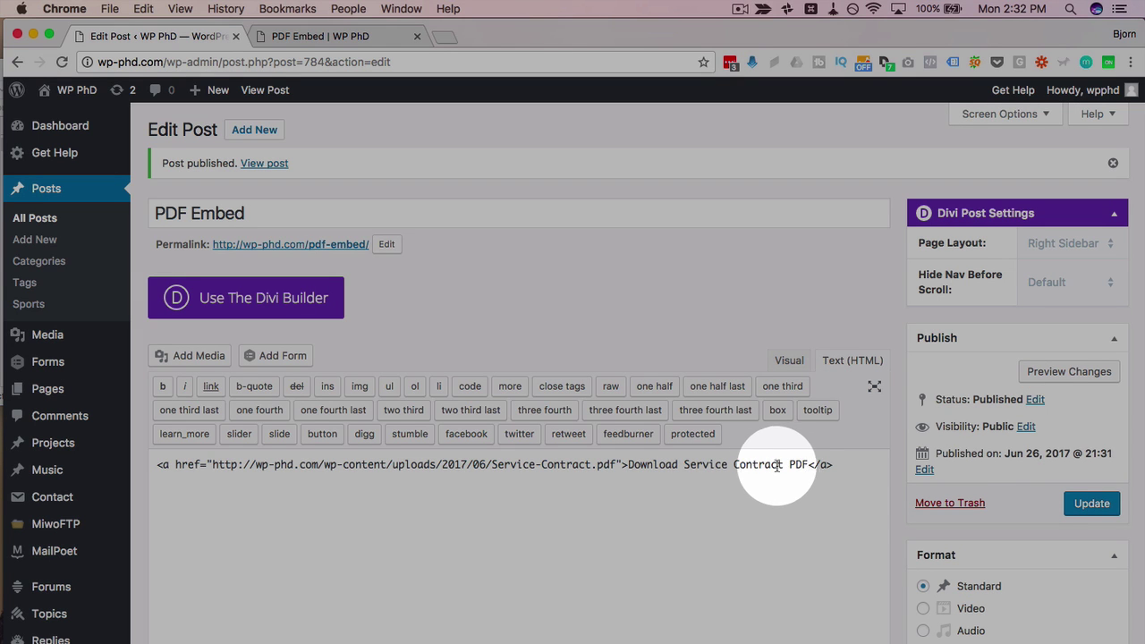
pyautogui.click(1091, 503)
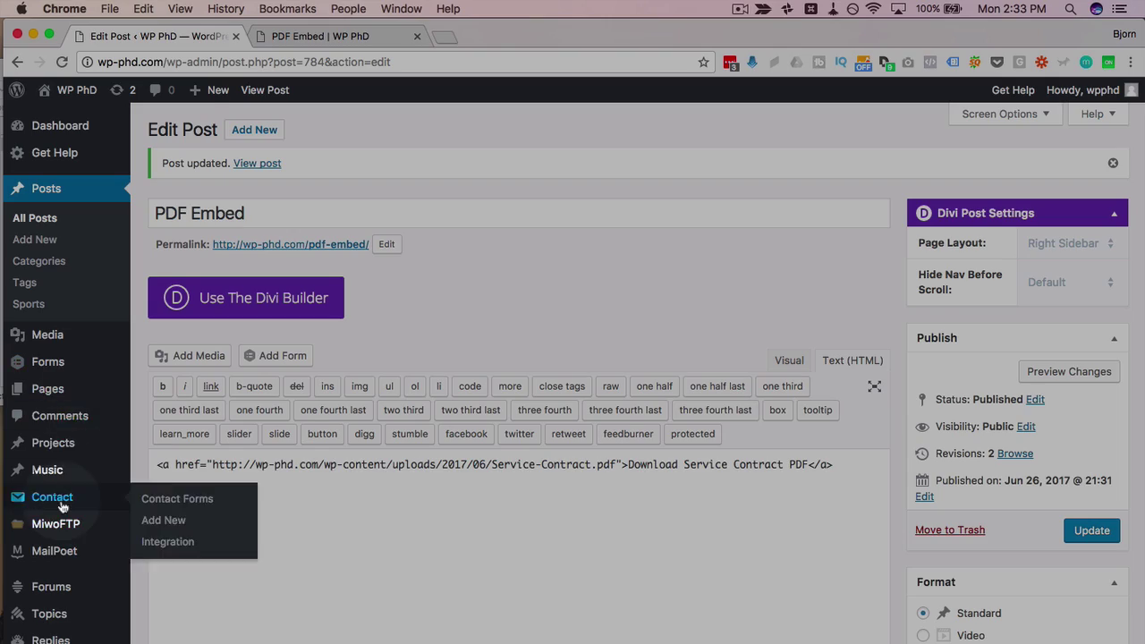
# Search plugins for 'pdf embedder', then install and activate PDF Embedder.
pyautogui.scroll(-5, 70, 501)
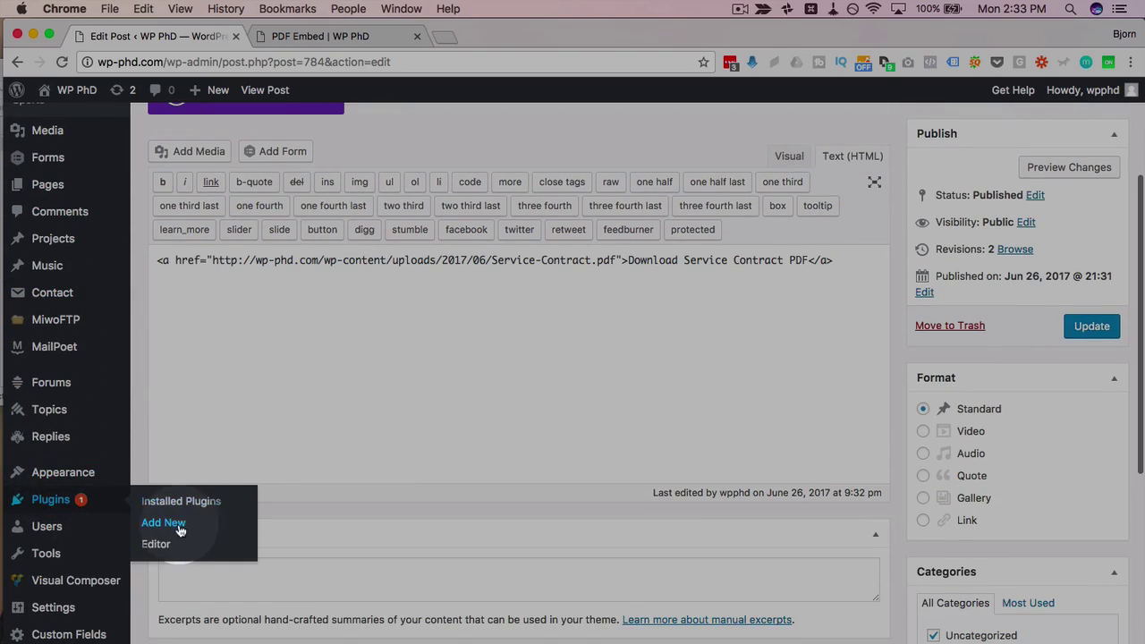
pyautogui.click(163, 523)
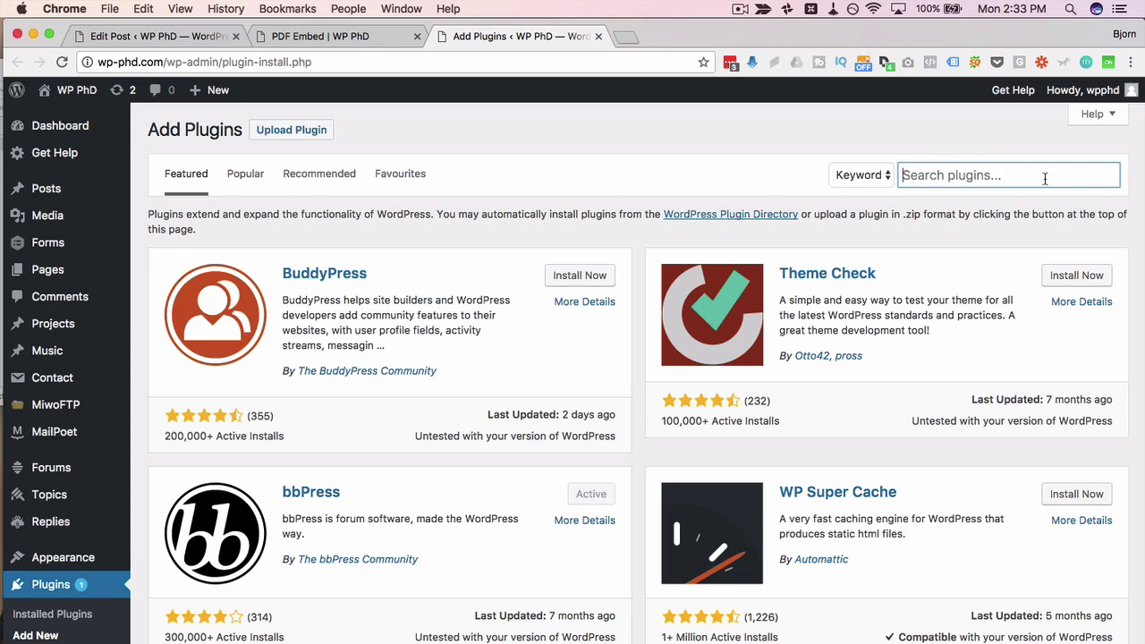
pyautogui.write('pdf em')
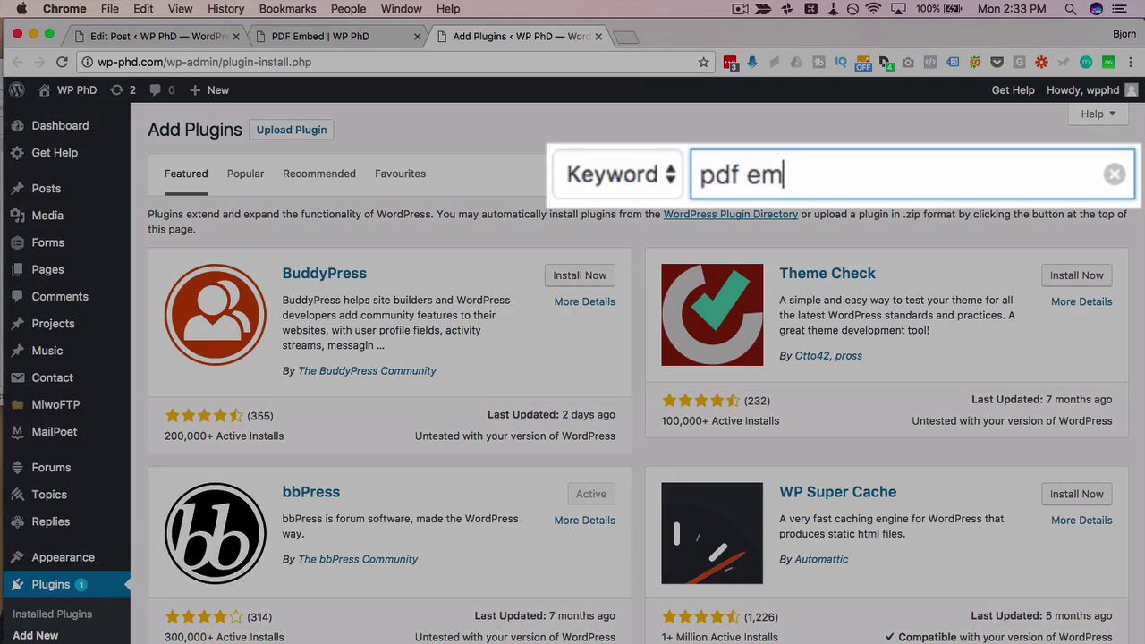
pyautogui.write('bedder')
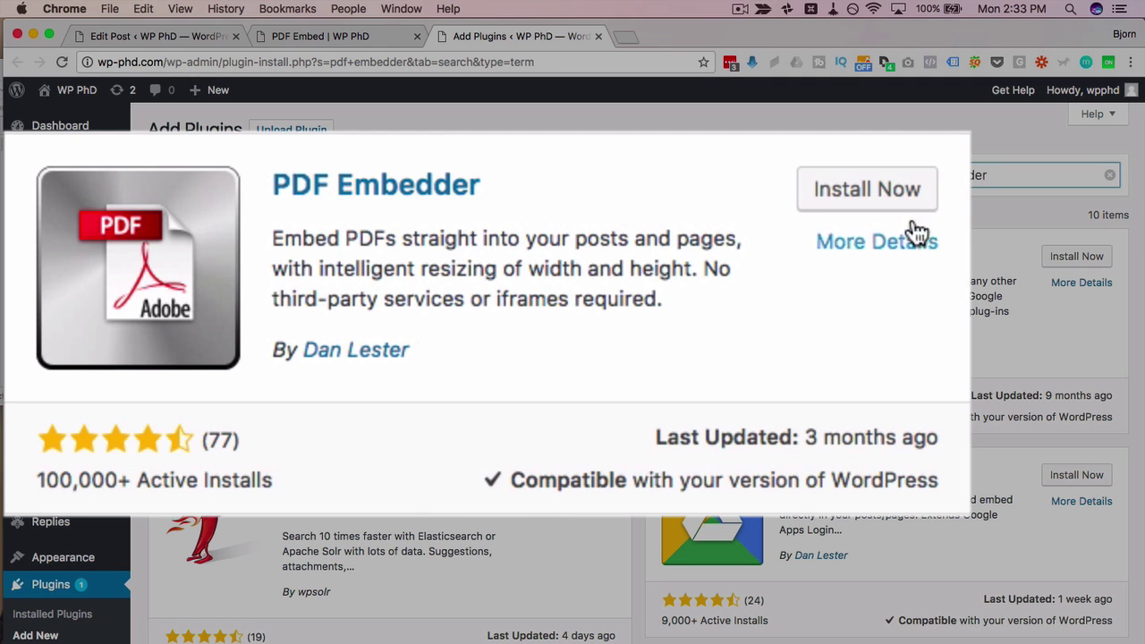
pyautogui.click(873, 180)
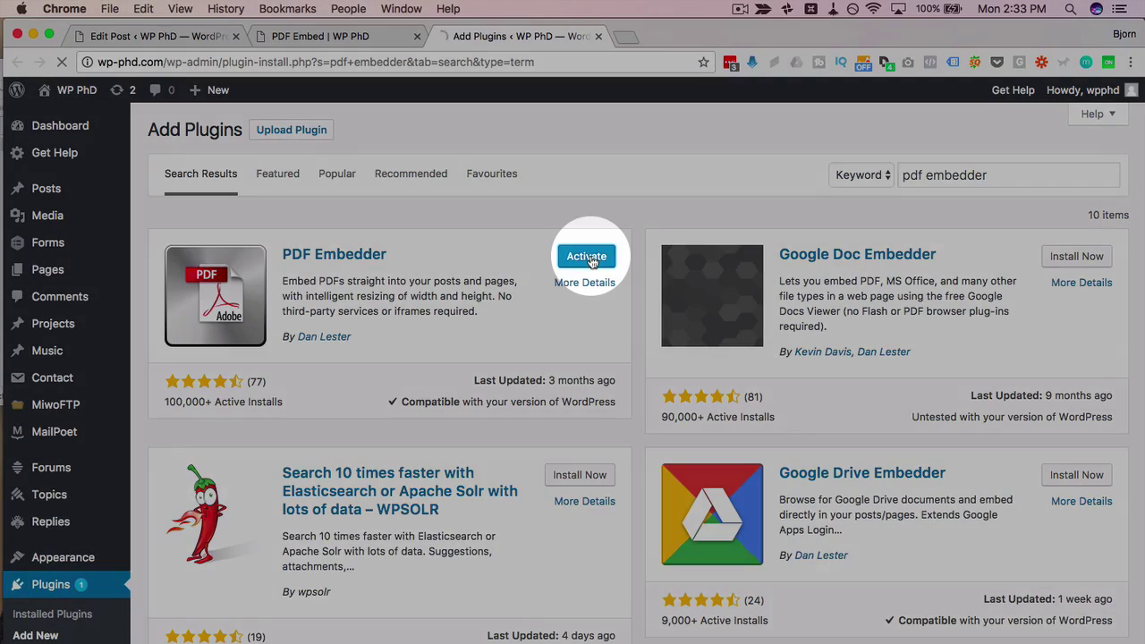
pyautogui.click(588, 258)
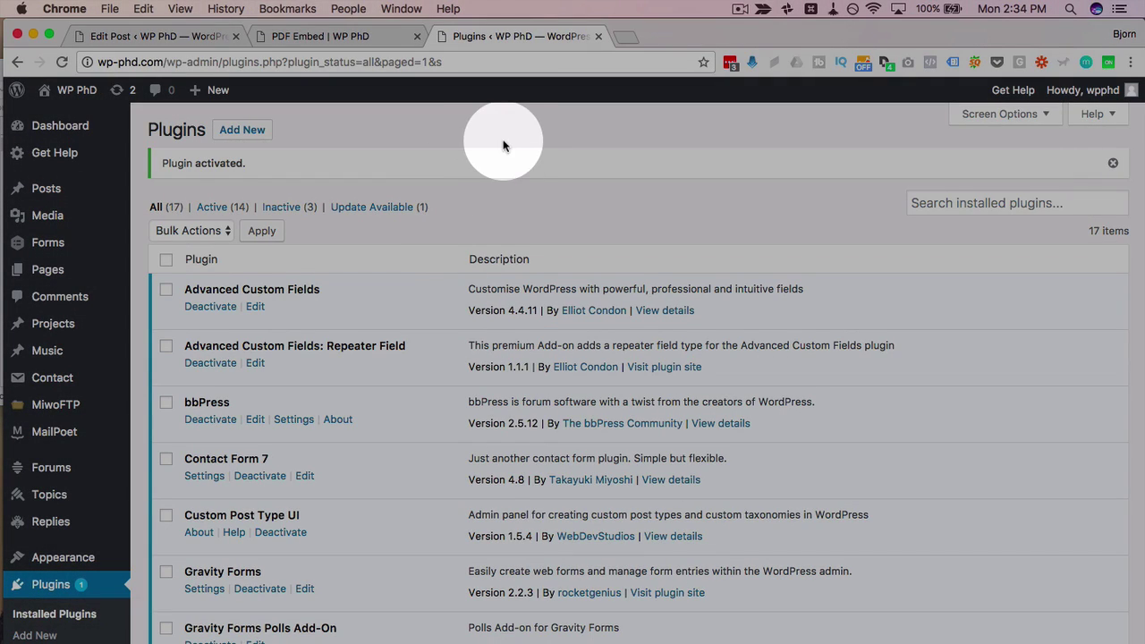
# On a new line below the link, insert Service-Contract.pdf as a [pdf-embedder] shortcode, then add a blank line.
pyautogui.click(338, 38)
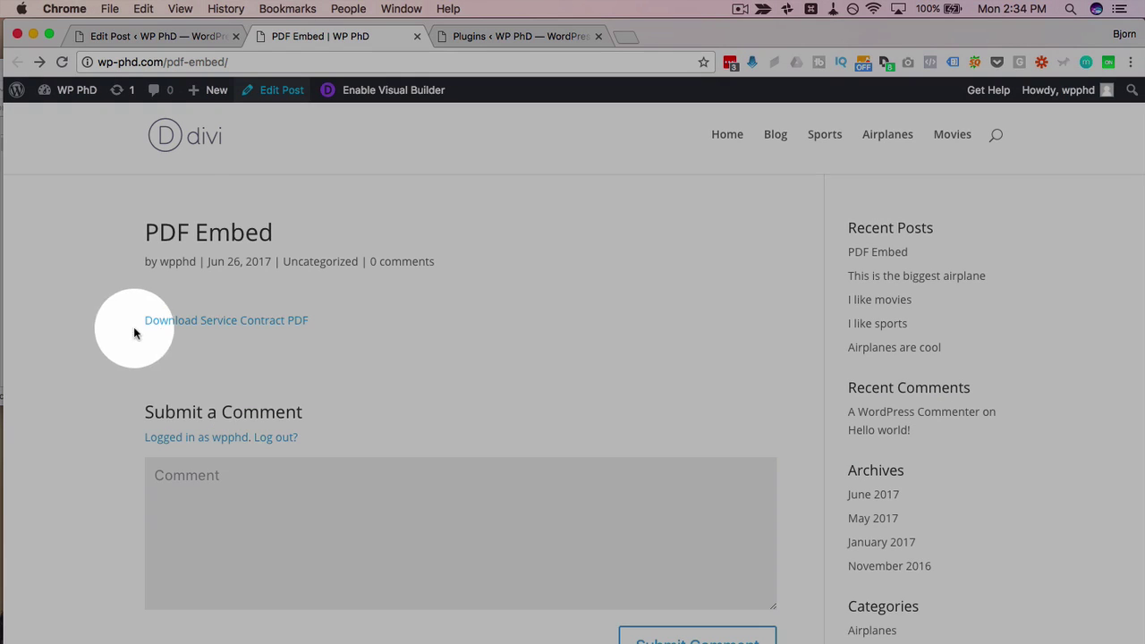
pyautogui.click(170, 41)
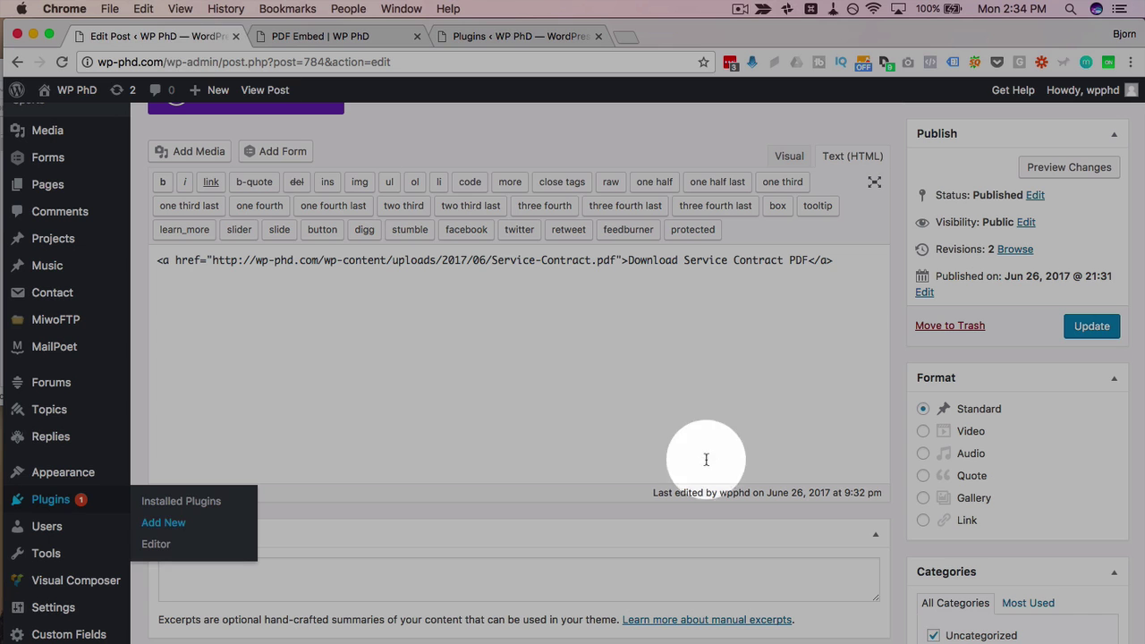
pyautogui.click(852, 279)
pyautogui.press('Return')
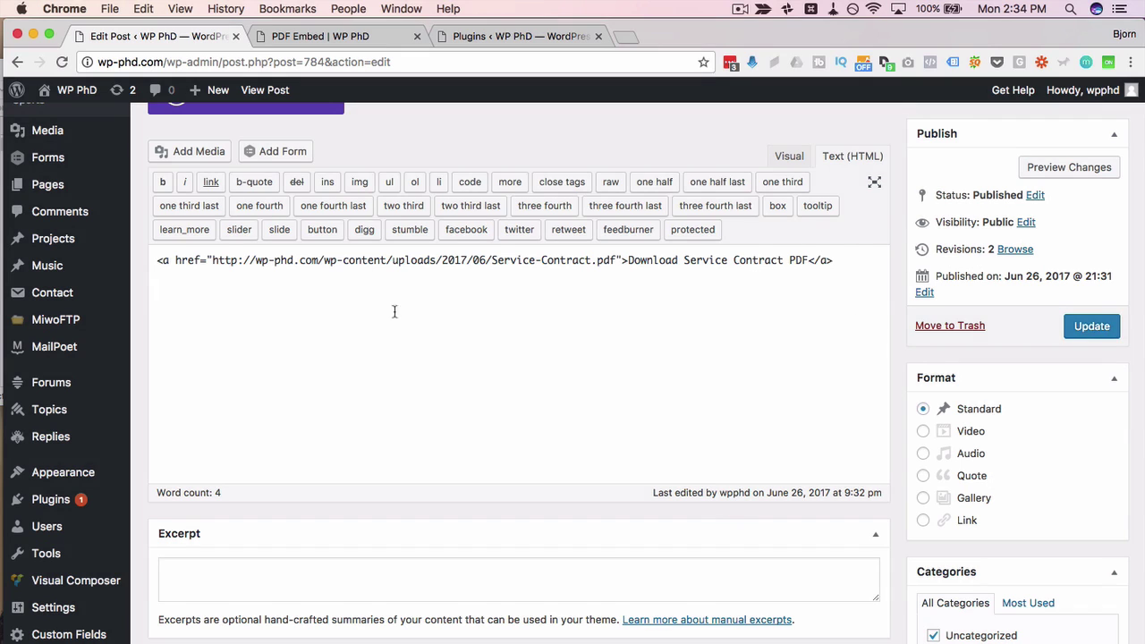
pyautogui.scroll(2, 284, 309)
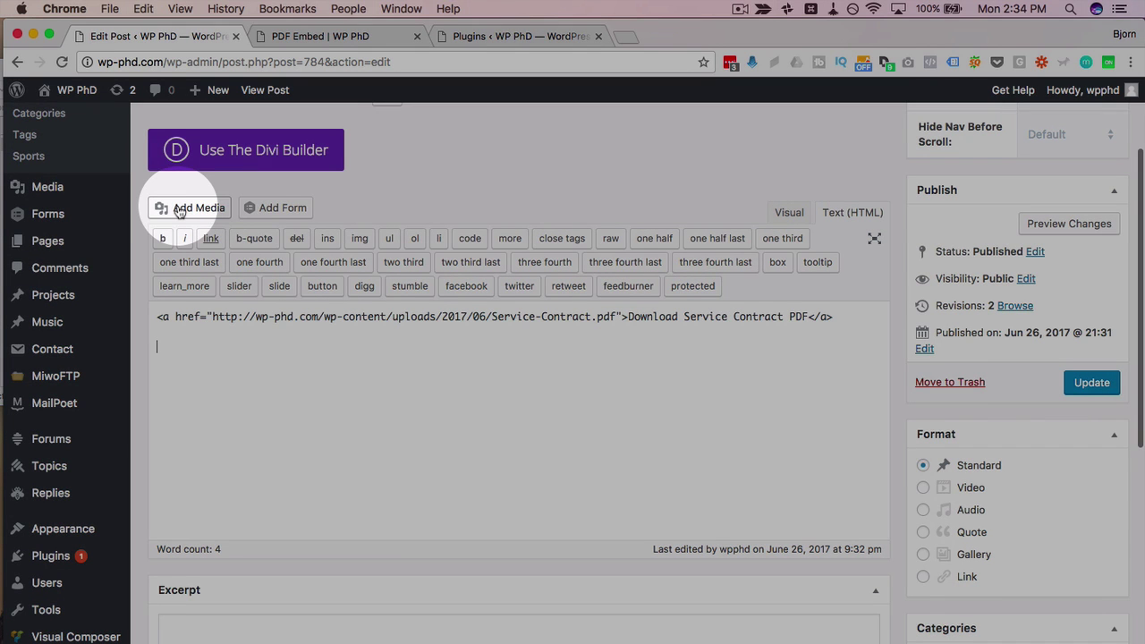
pyautogui.click(180, 209)
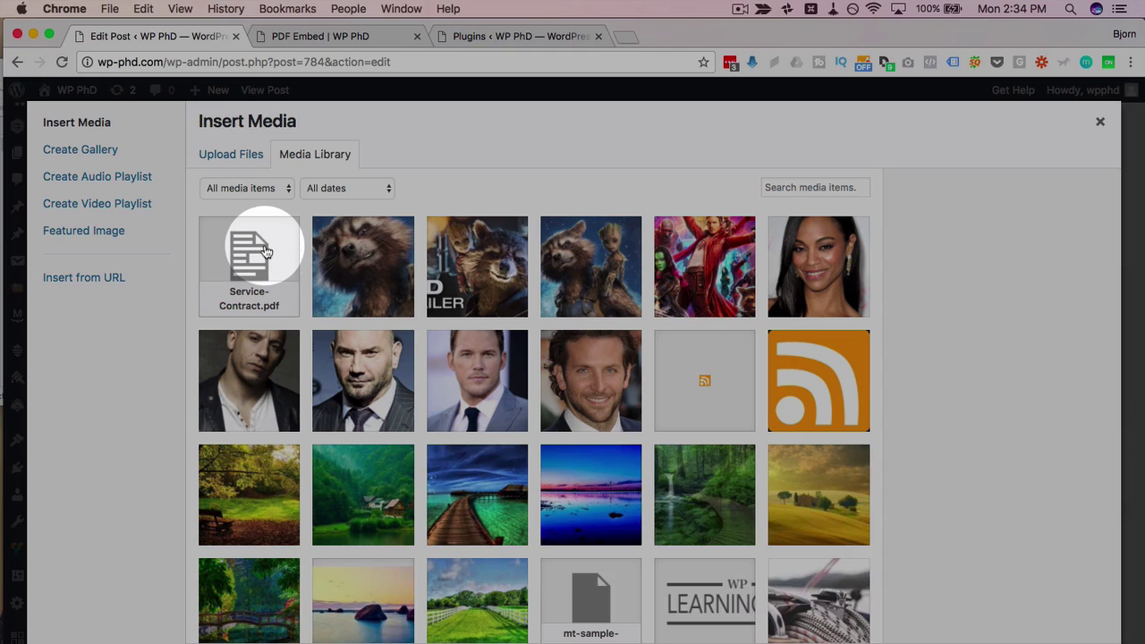
pyautogui.click(265, 251)
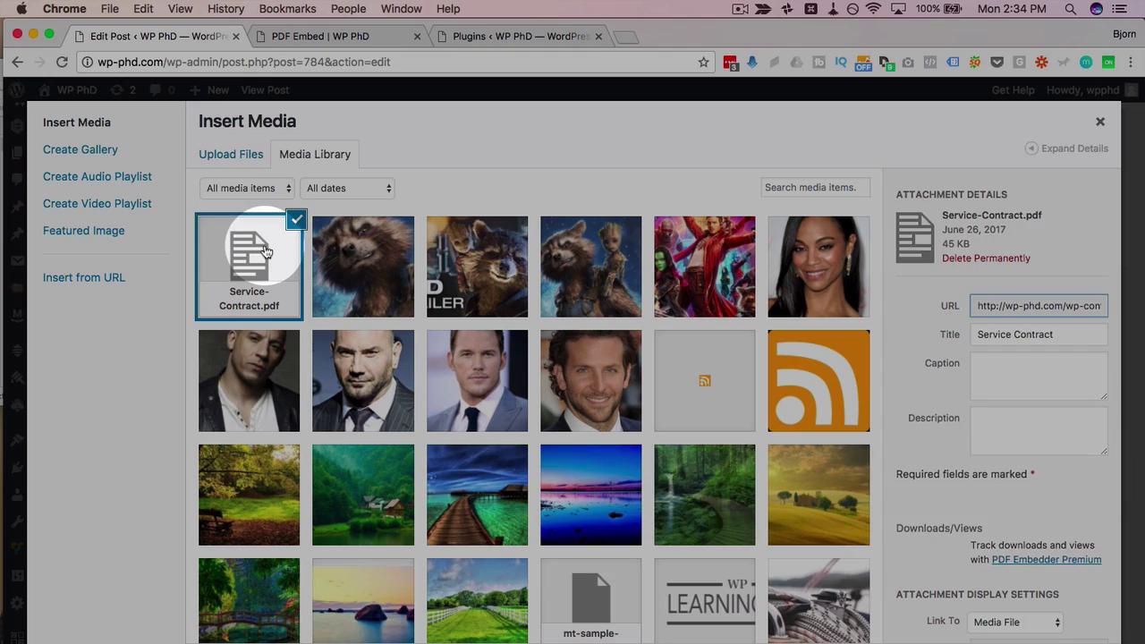
pyautogui.scroll(-1, 907, 499)
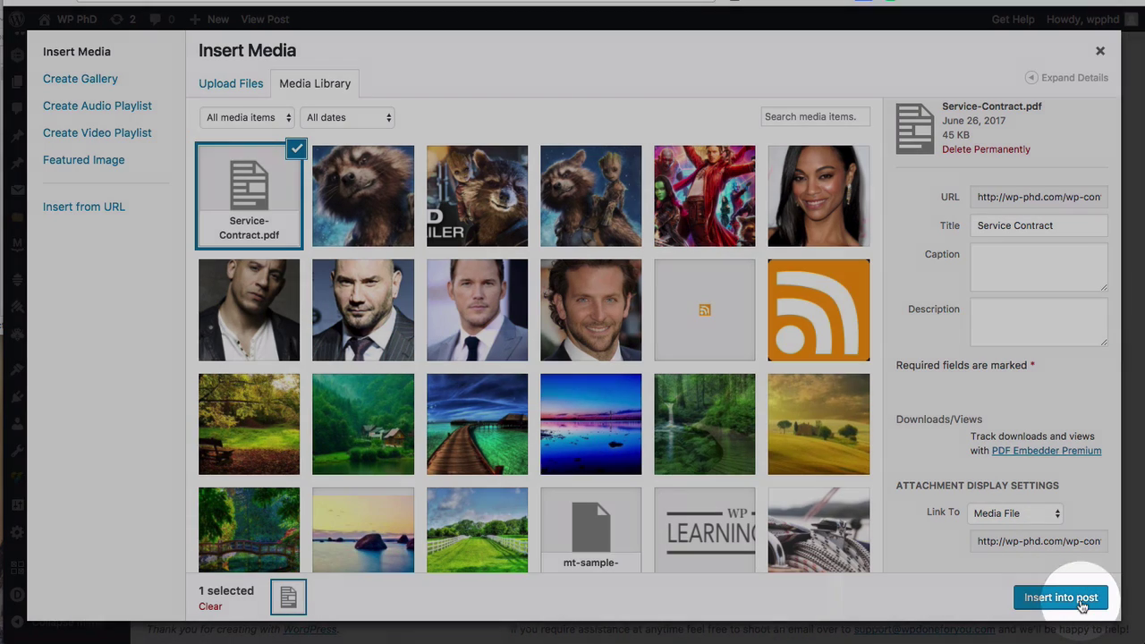
pyautogui.click(1044, 604)
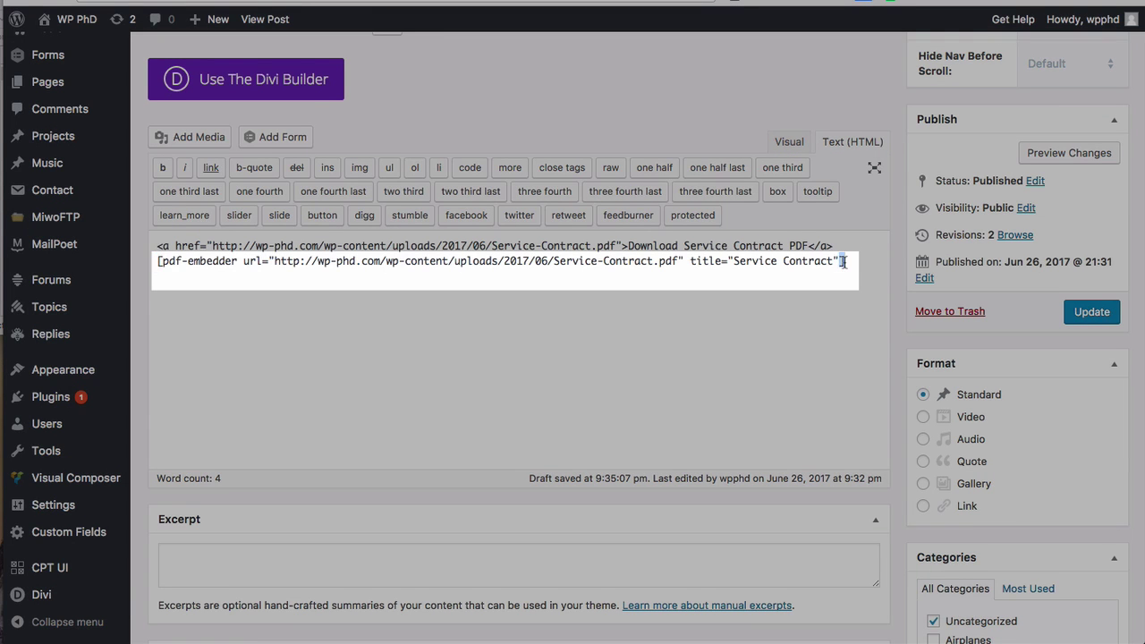
pyautogui.press('Return')
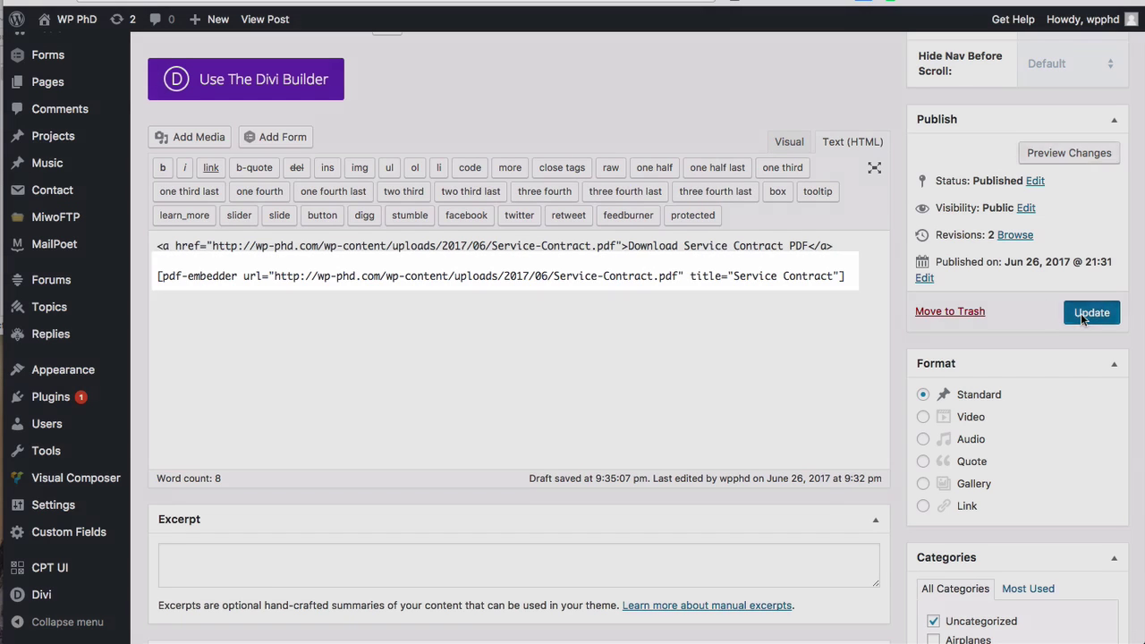
# Update the post, then scroll through the embedded Service Contract viewer on the live page.
pyautogui.click(1089, 312)
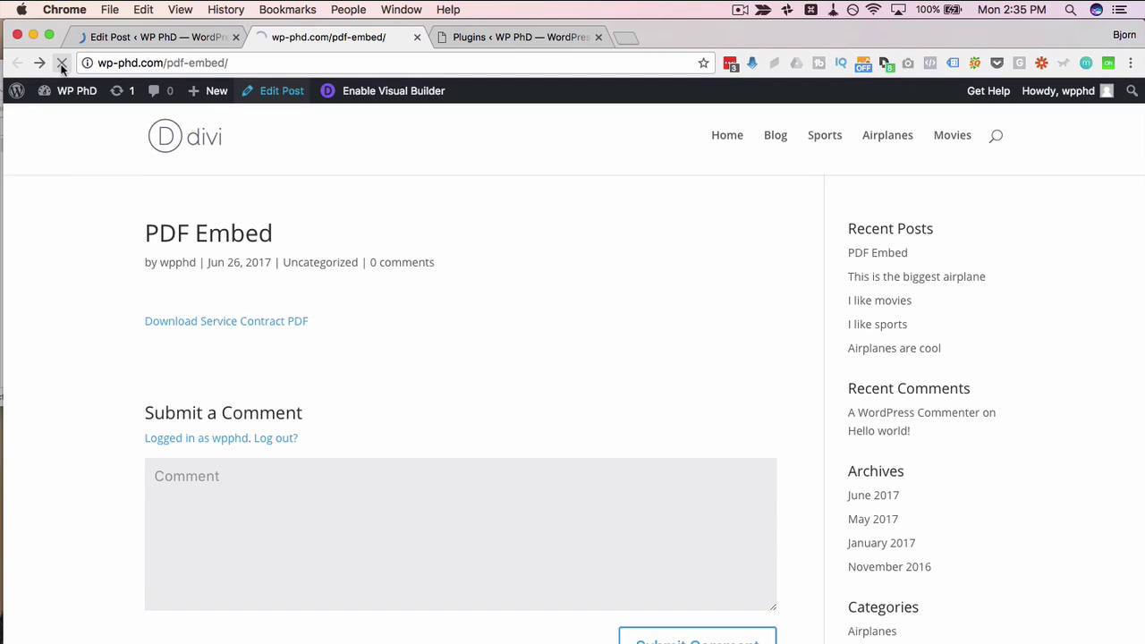
pyautogui.scroll(-10, 59, 276)
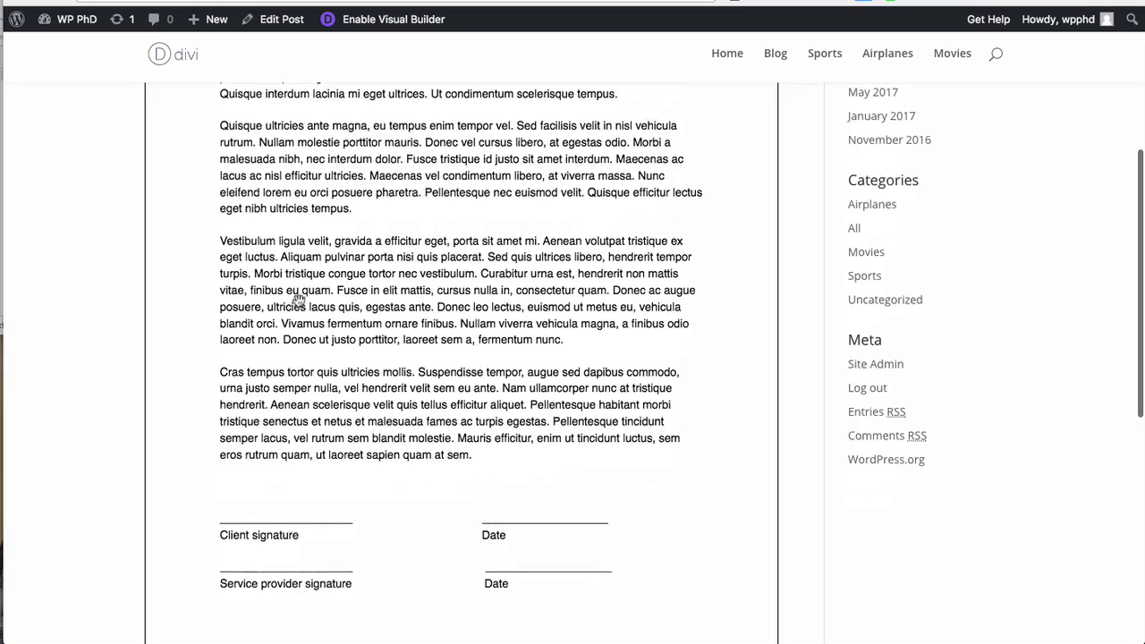
pyautogui.scroll(-5, 297, 298)
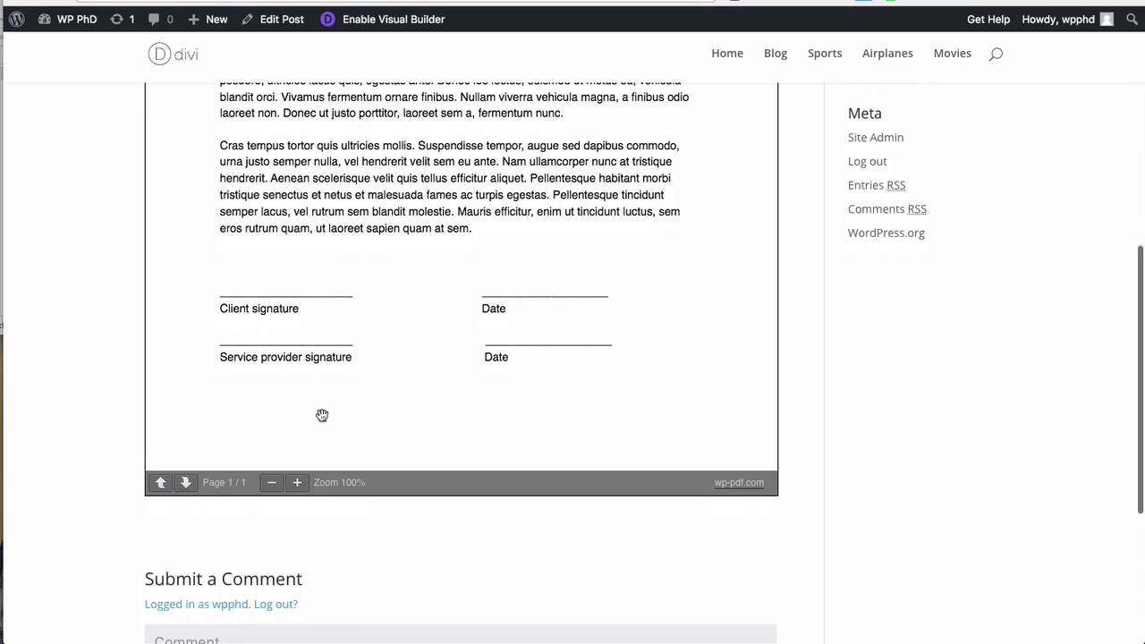
pyautogui.scroll(-3, 322, 415)
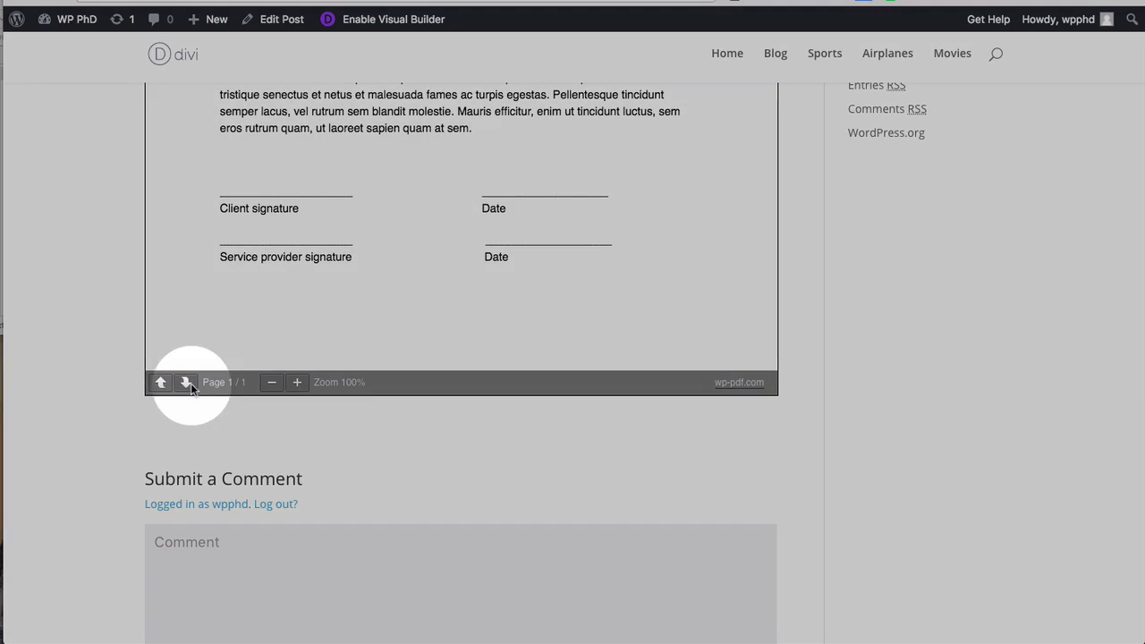
pyautogui.scroll(-1, 228, 268)
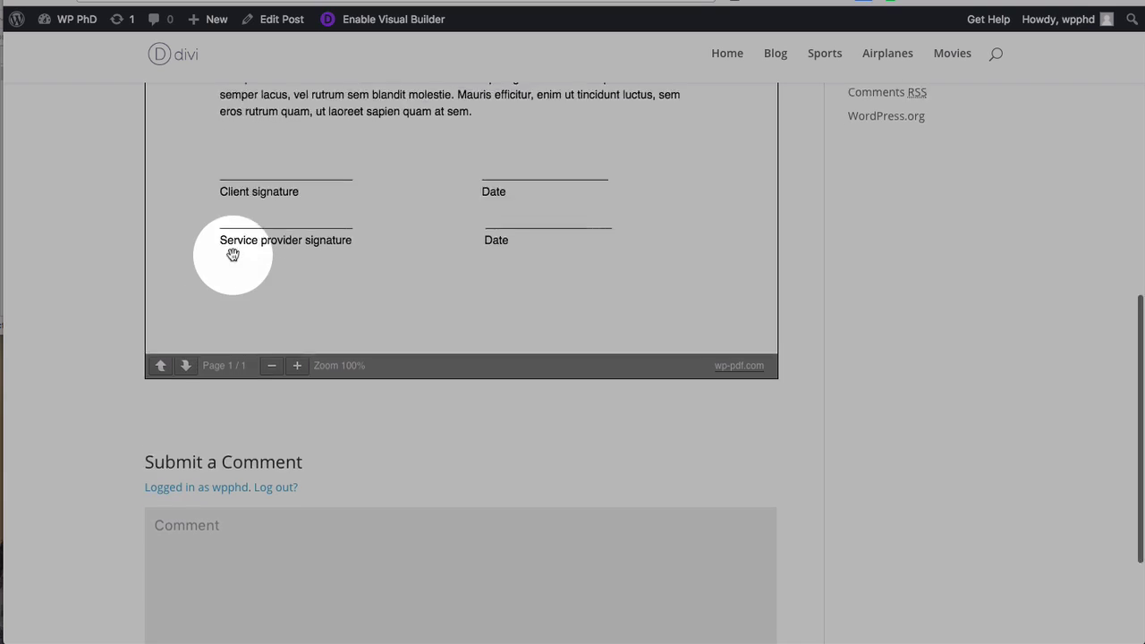
pyautogui.scroll(13, 228, 264)
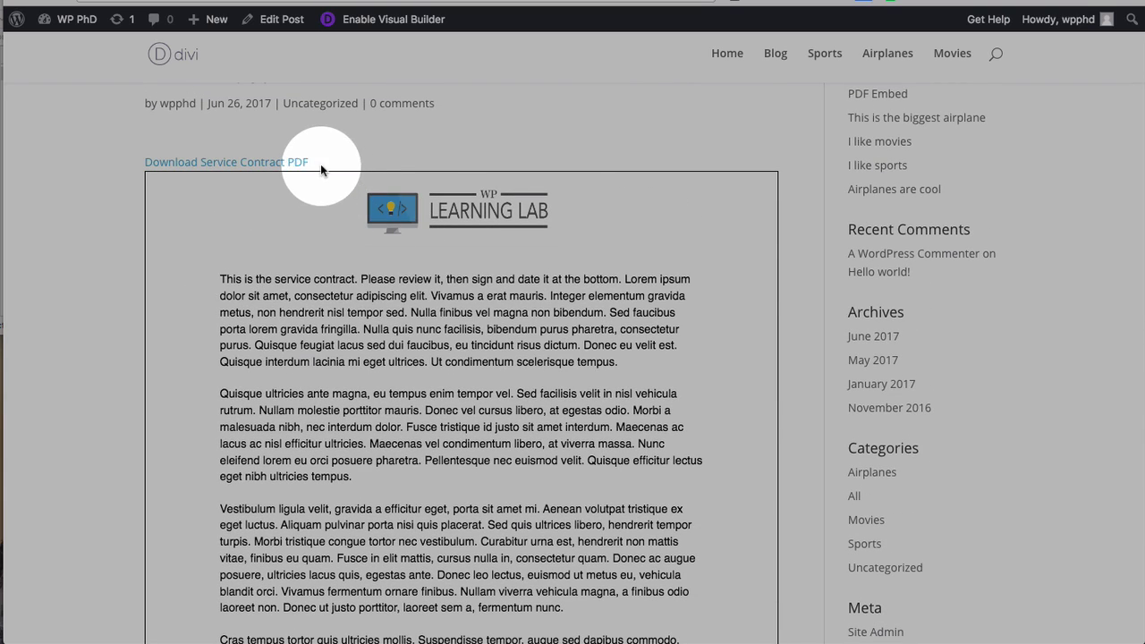
pyautogui.moveTo(320, 163); pyautogui.dragTo(148, 164)
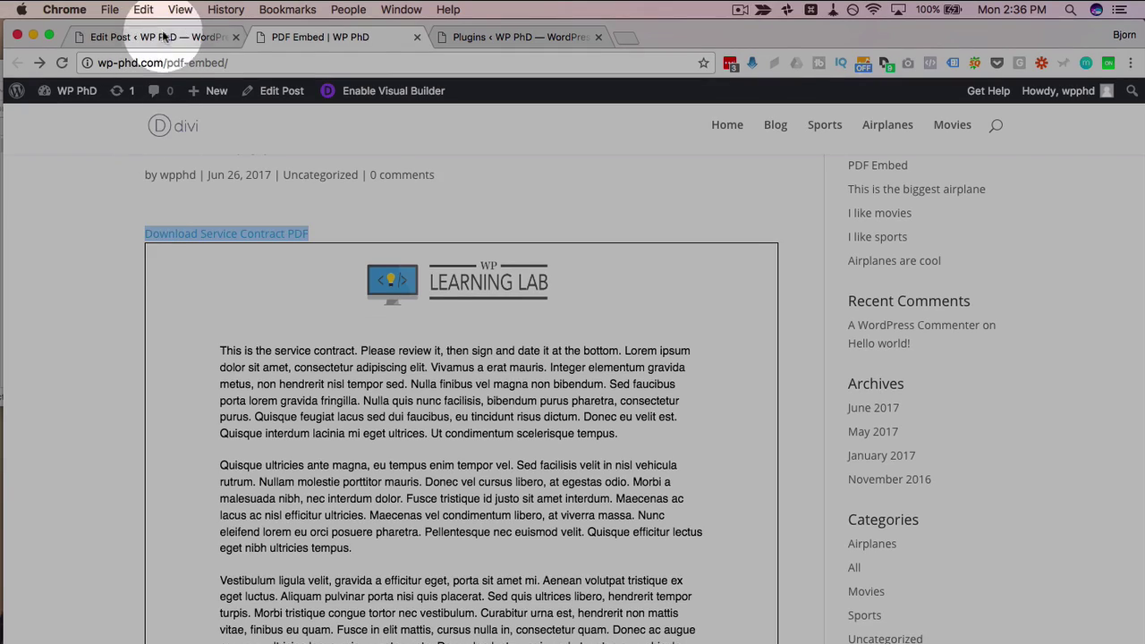
pyautogui.click(164, 36)
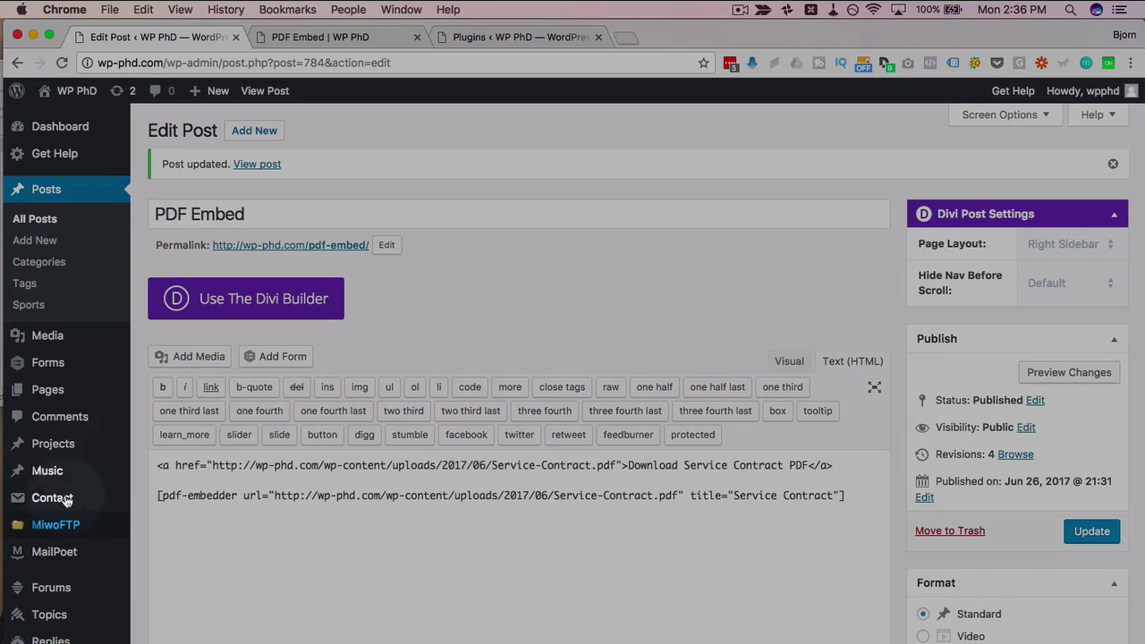
# Search plugins for 'download manager' and install WordPress Download Manager.
pyautogui.moveTo(83, 459)
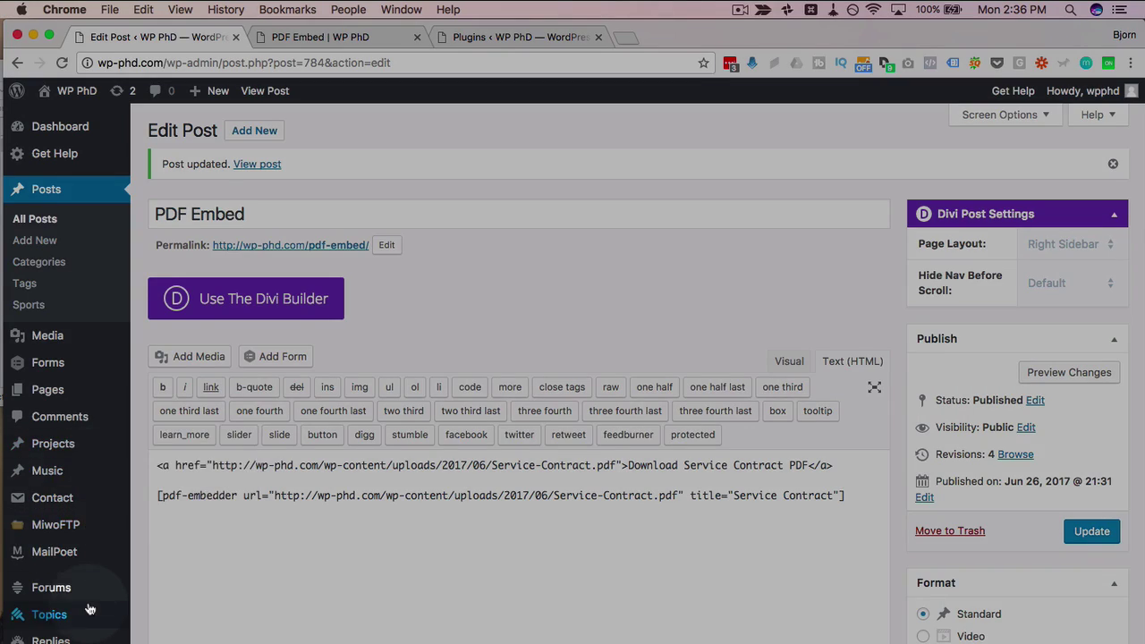
pyautogui.scroll(-3, 84, 606)
pyautogui.moveTo(53, 567)
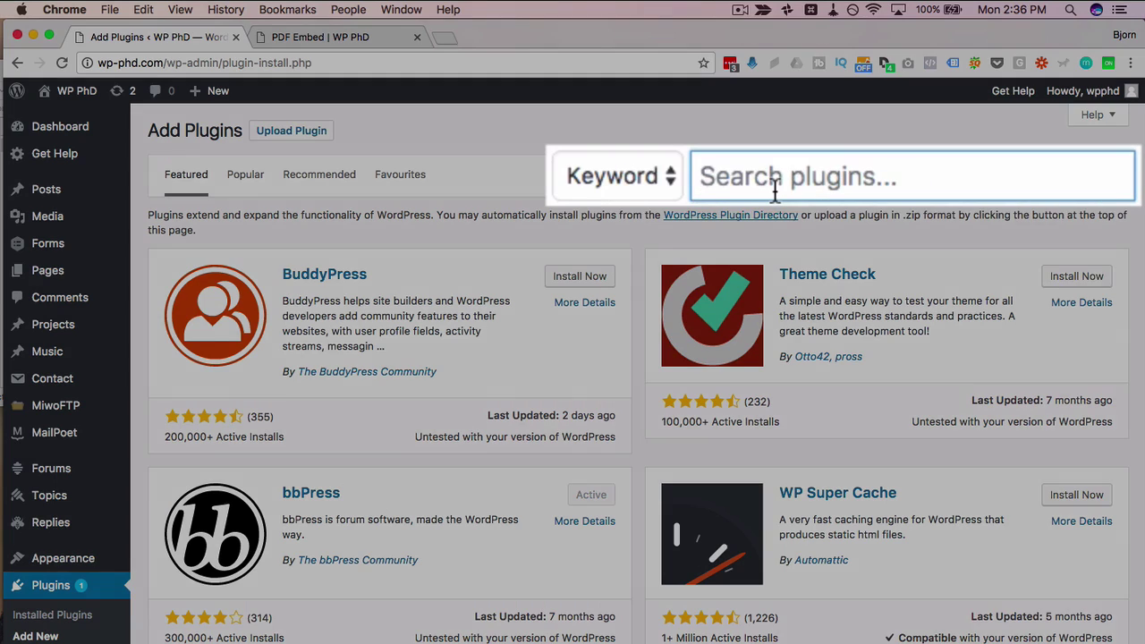
pyautogui.write('download')
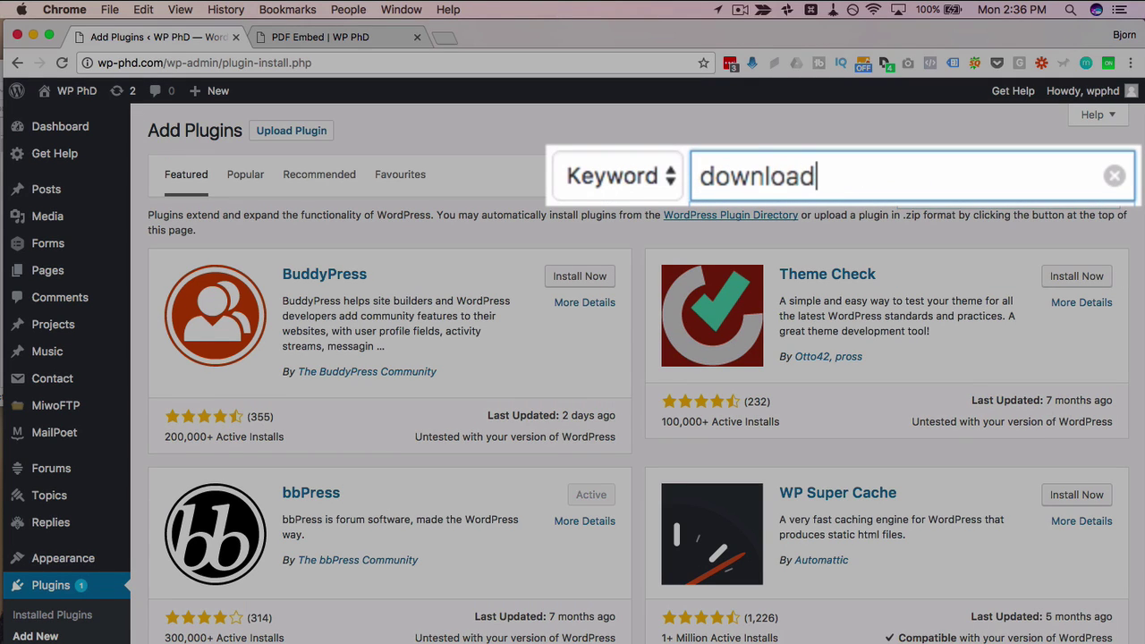
pyautogui.write(' mo')
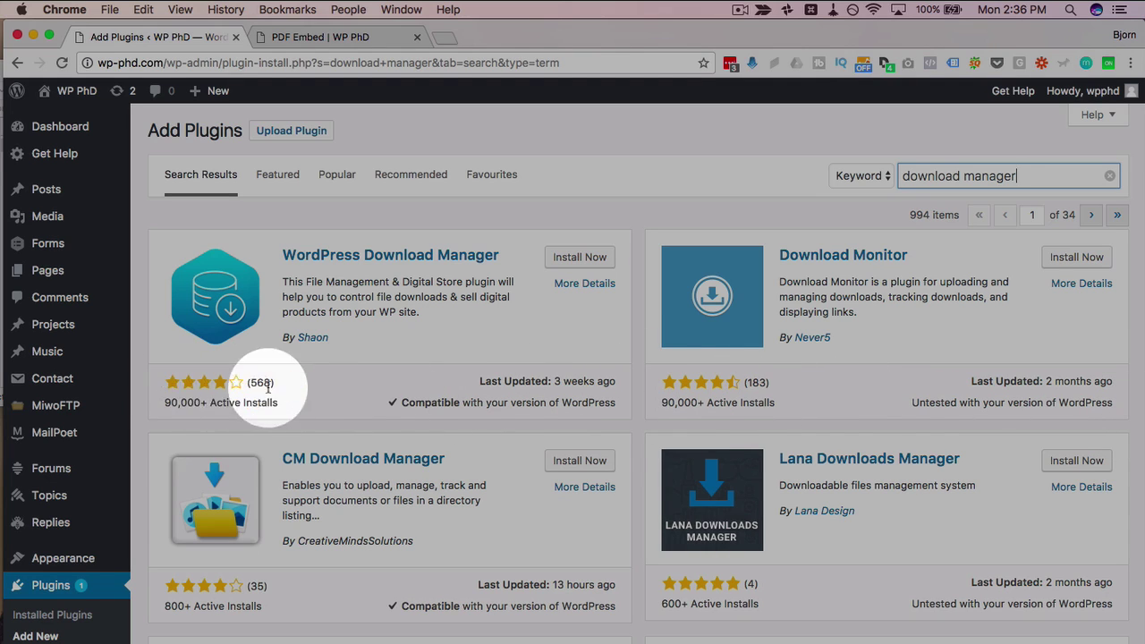
pyautogui.click(566, 265)
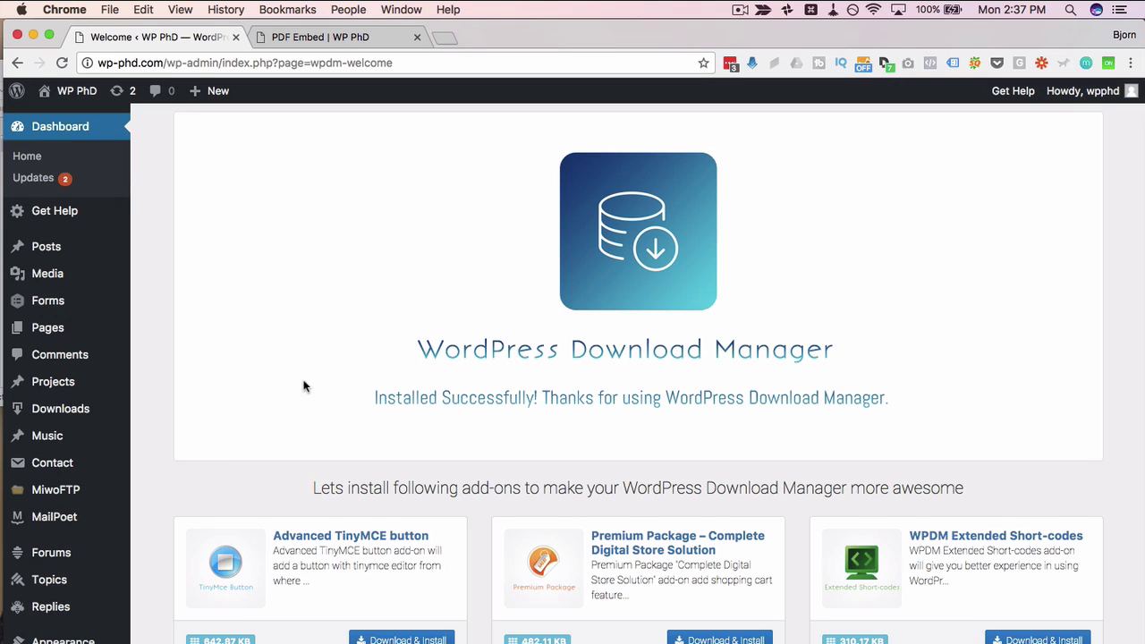
# Open Downloads > Add New and enter the title 'Service Contract PDF'.
pyautogui.scroll(-5, 498, 327)
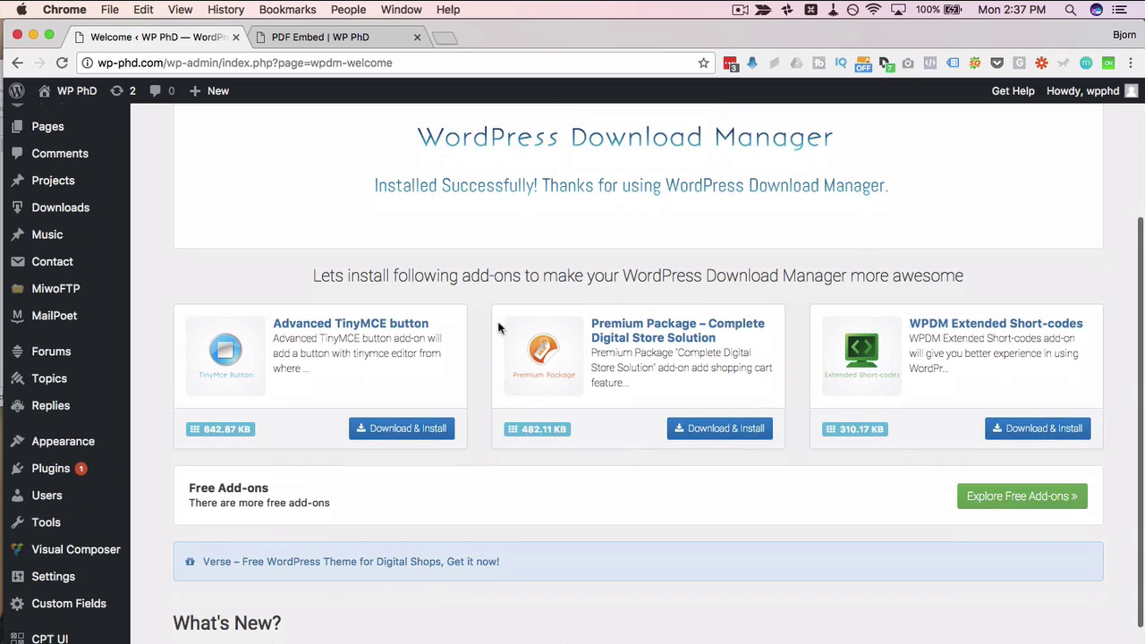
pyautogui.scroll(-1, 489, 340)
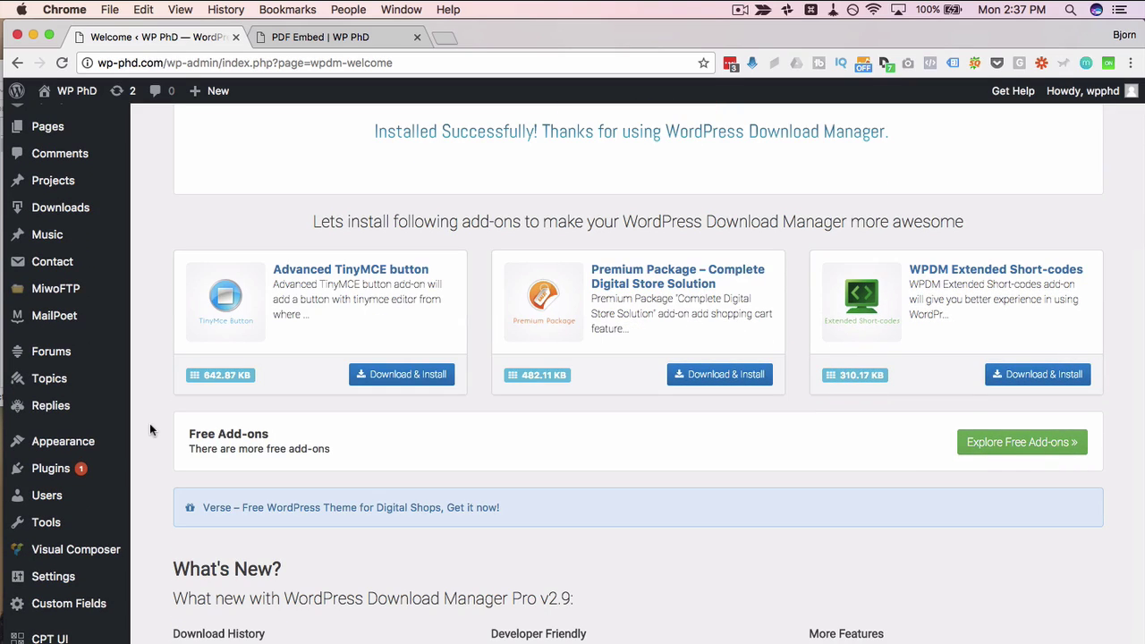
pyautogui.scroll(2, 179, 319)
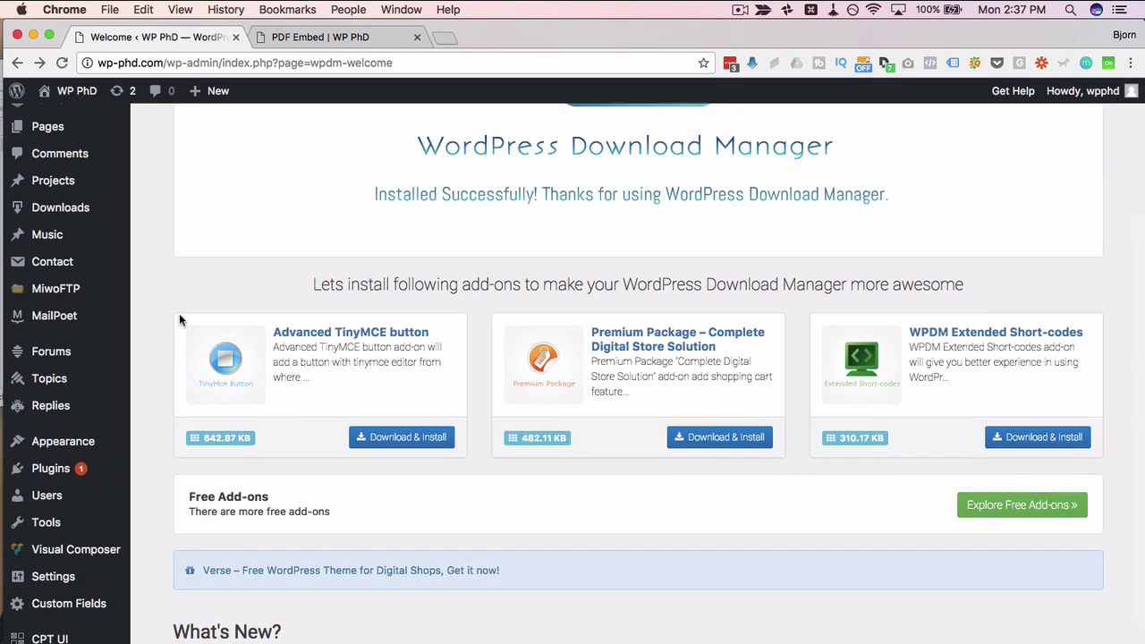
pyautogui.scroll(1, 155, 277)
pyautogui.moveTo(77, 247)
pyautogui.click(154, 250)
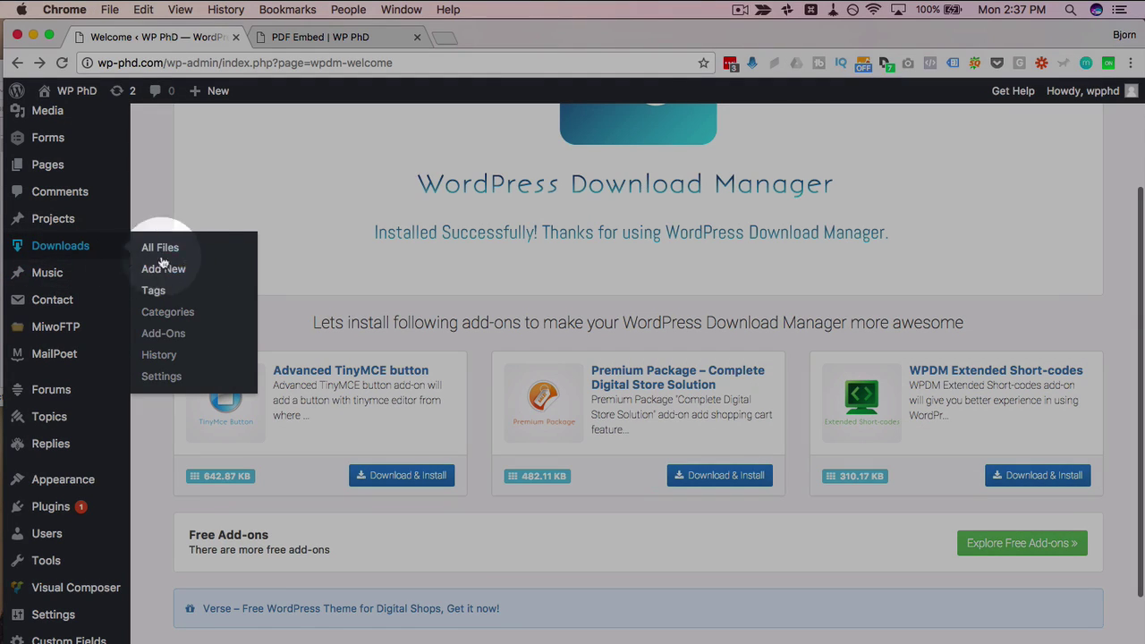
pyautogui.click(182, 250)
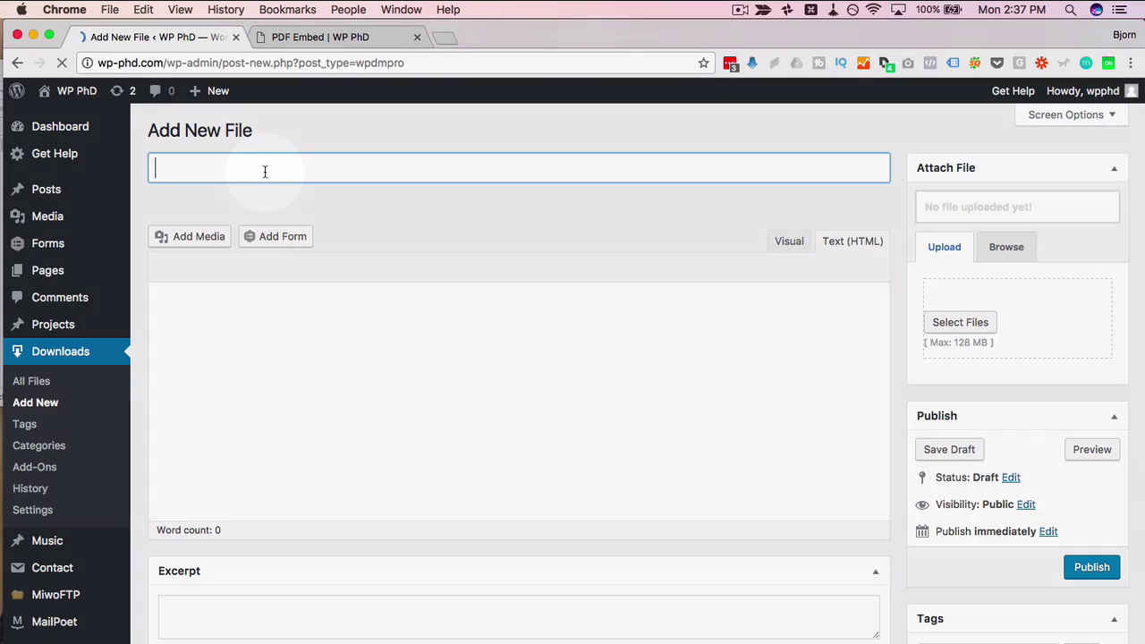
pyautogui.click(264, 172)
pyautogui.write('Service Contract PDF')
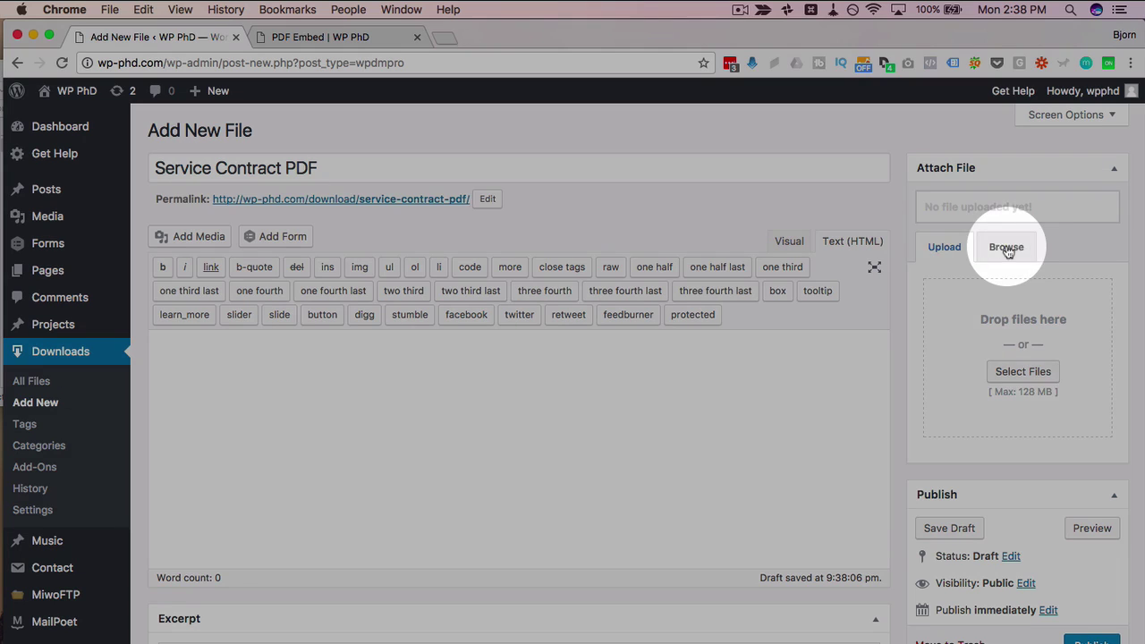
# Look at the Browse tab, then drag Service Contract.pdf into the Upload drop zone.
pyautogui.click(1007, 246)
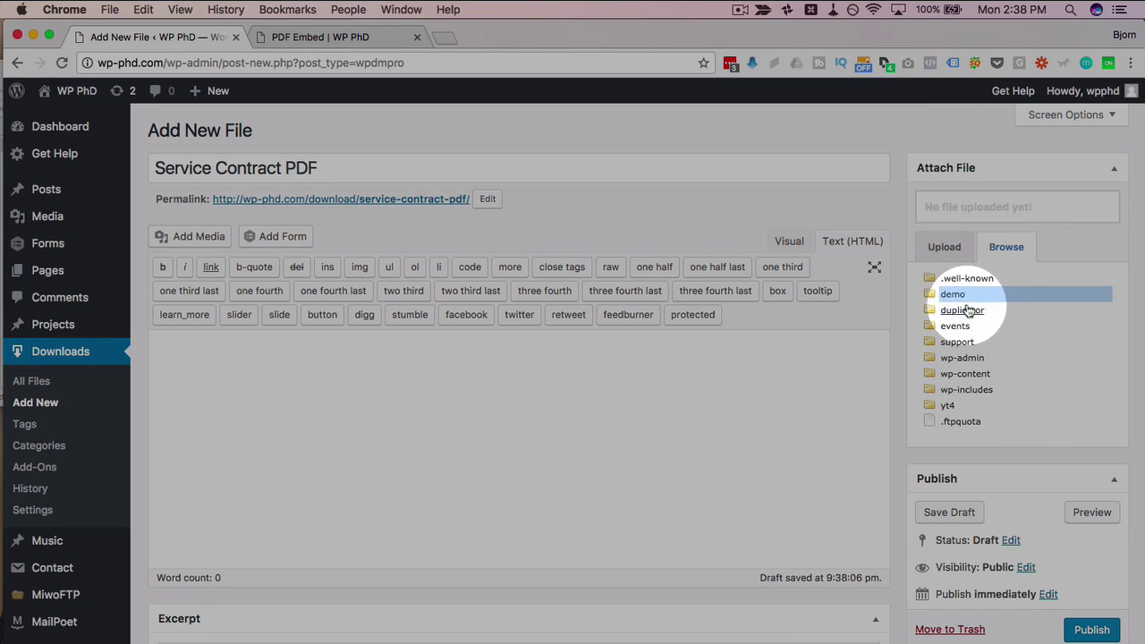
pyautogui.scroll(-2, 984, 320)
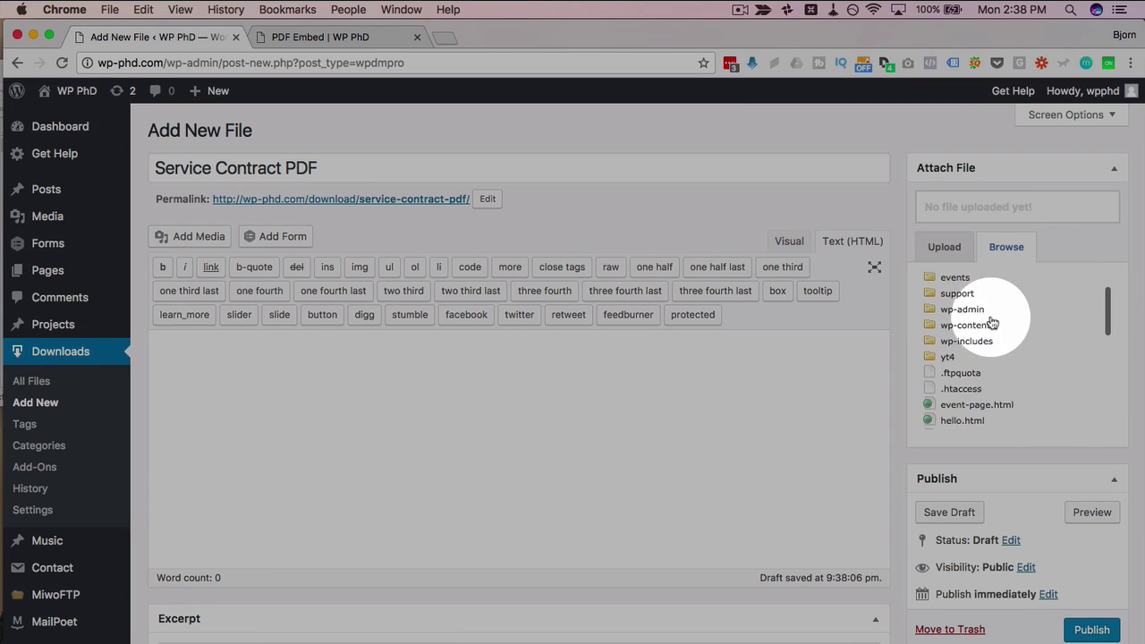
pyautogui.scroll(-5, 988, 339)
pyautogui.scroll(2, 979, 387)
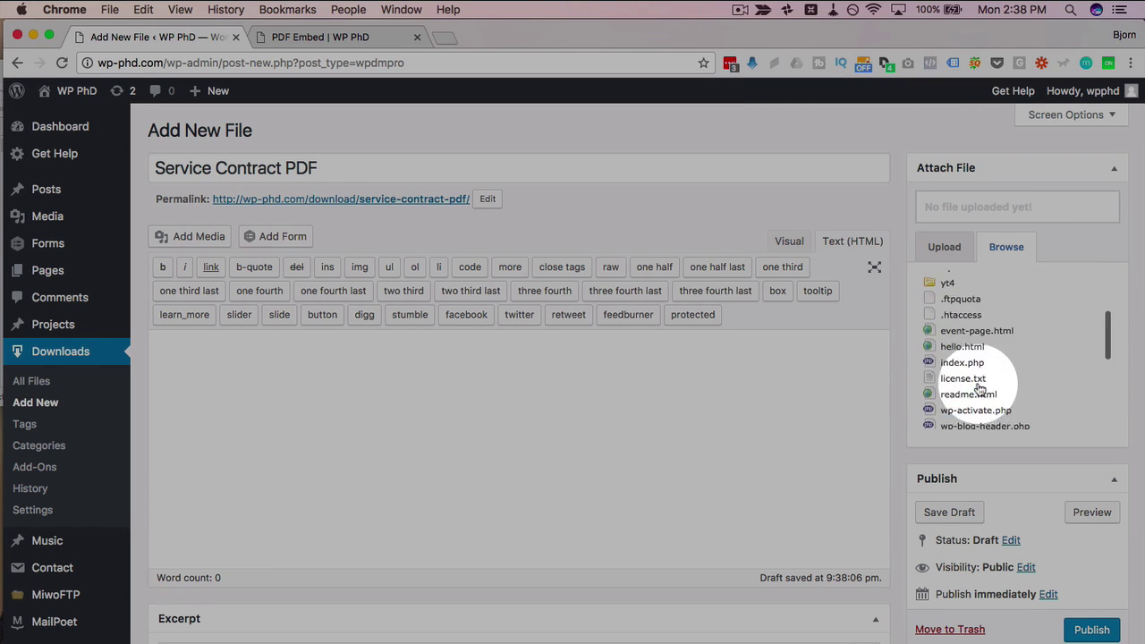
pyautogui.scroll(5, 979, 387)
pyautogui.click(945, 247)
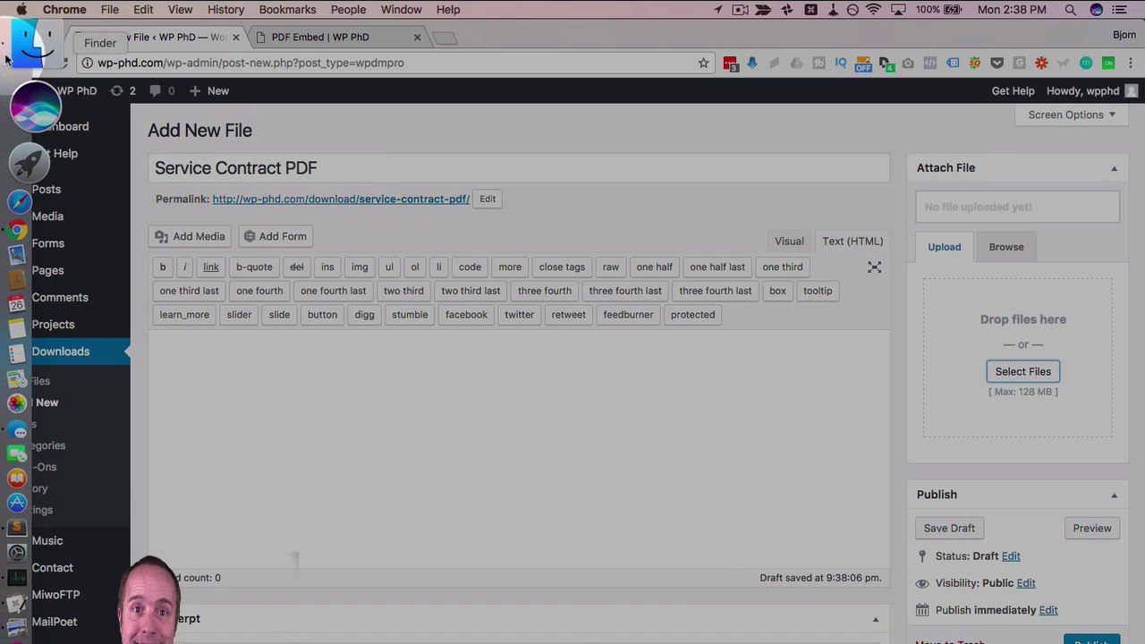
pyautogui.click(27, 54)
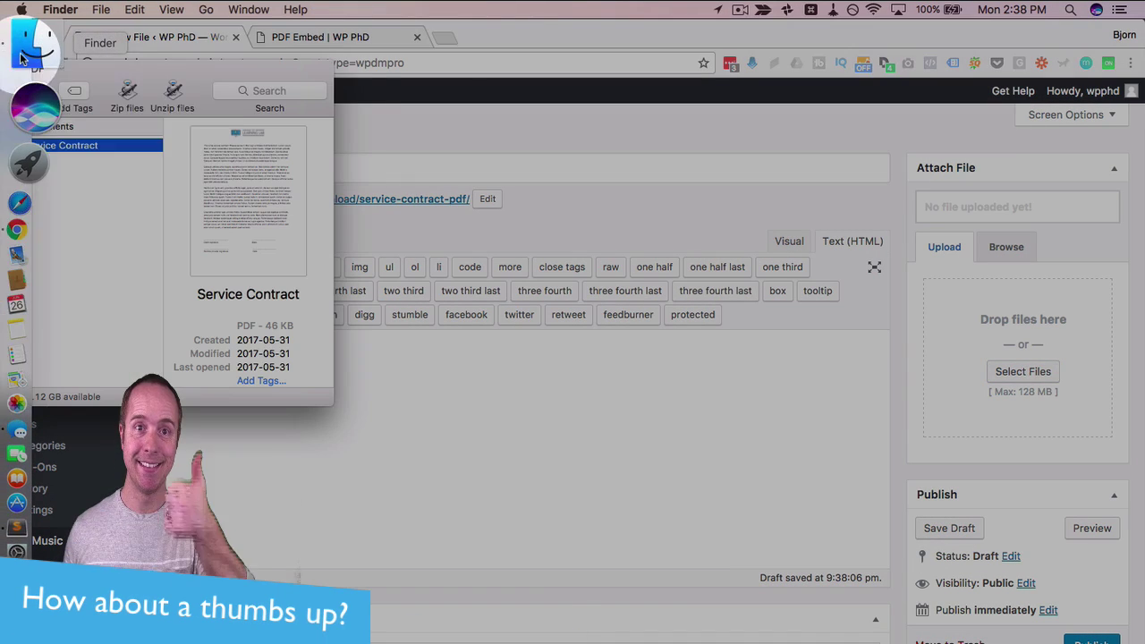
pyautogui.moveTo(119, 149); pyautogui.dragTo(1022, 335)
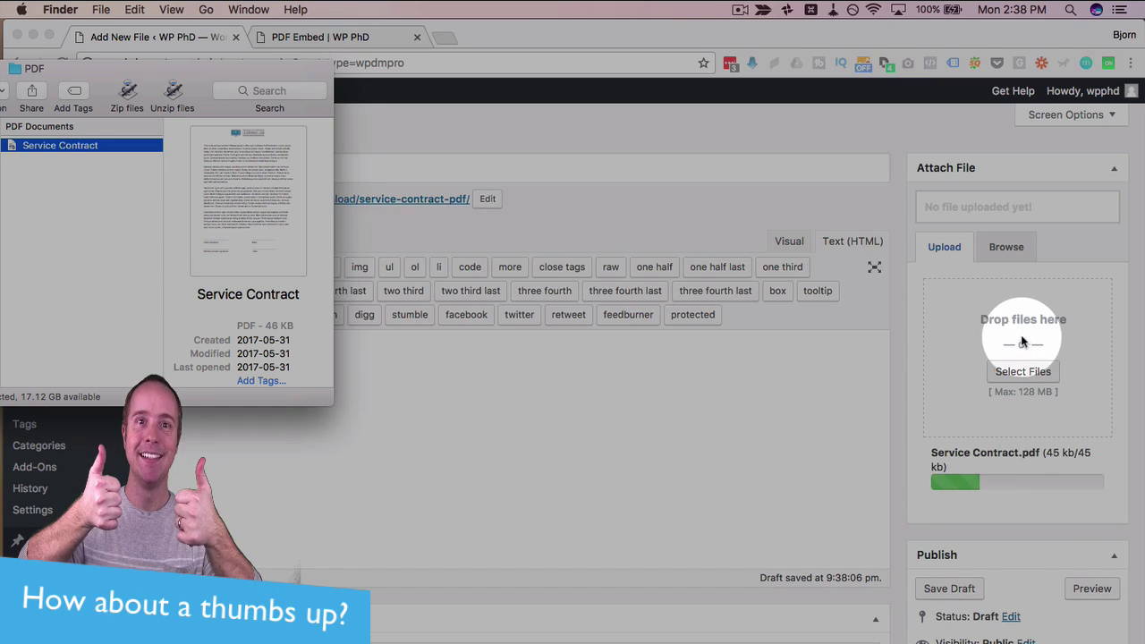
pyautogui.click(931, 320)
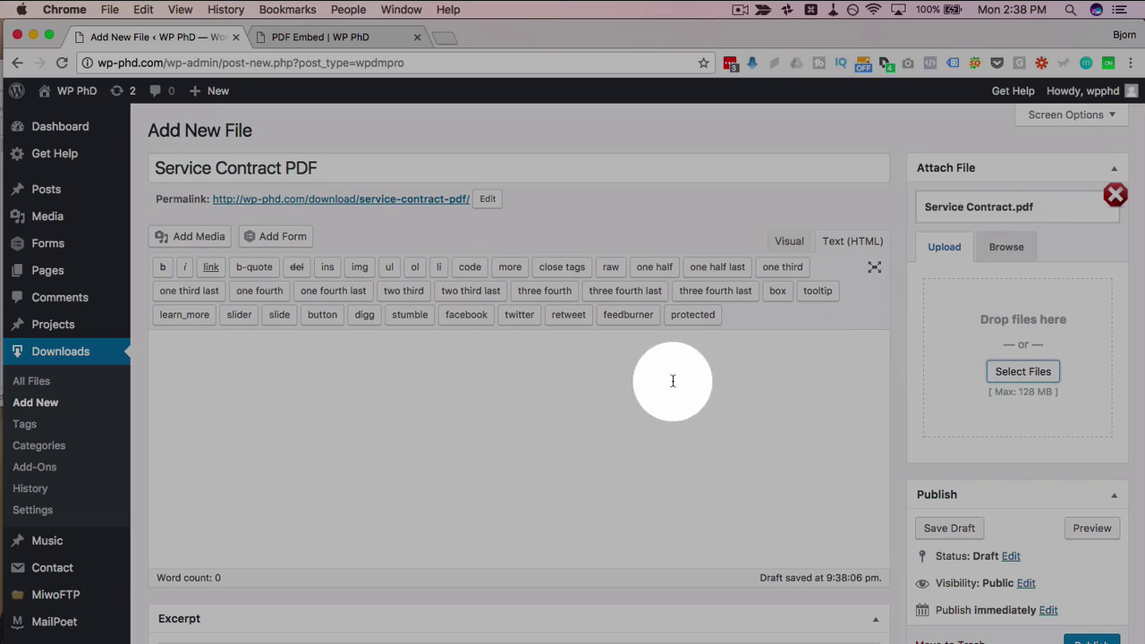
pyautogui.click(409, 385)
pyautogui.scroll(-5, 901, 250)
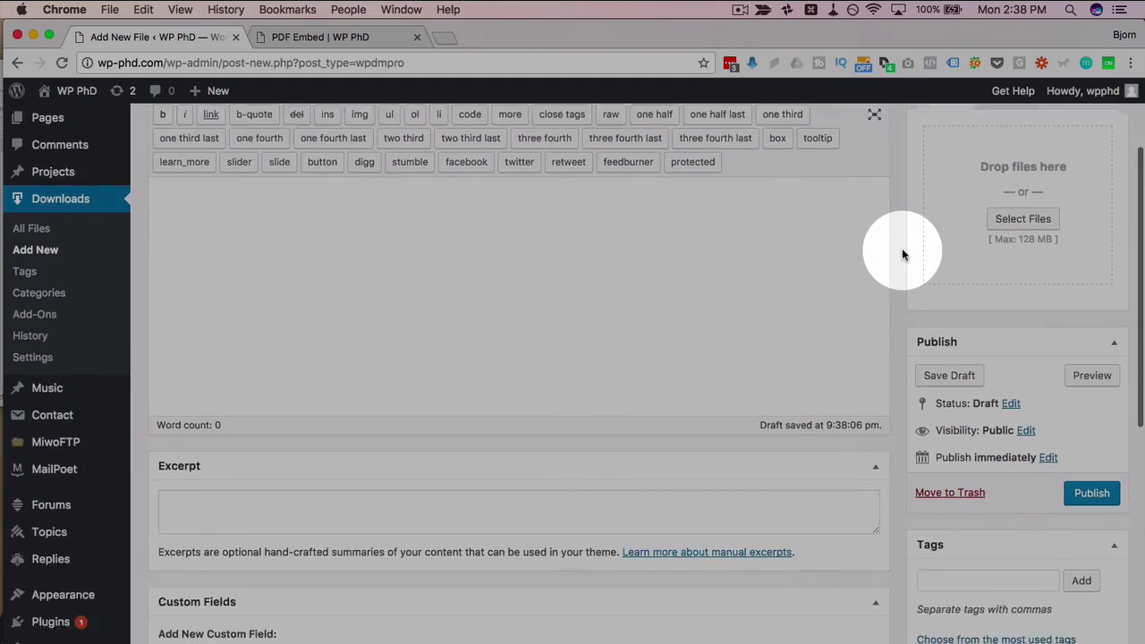
# Enter a stock limit of 10 and leave access roles at All Visitors.
pyautogui.scroll(-8, 902, 248)
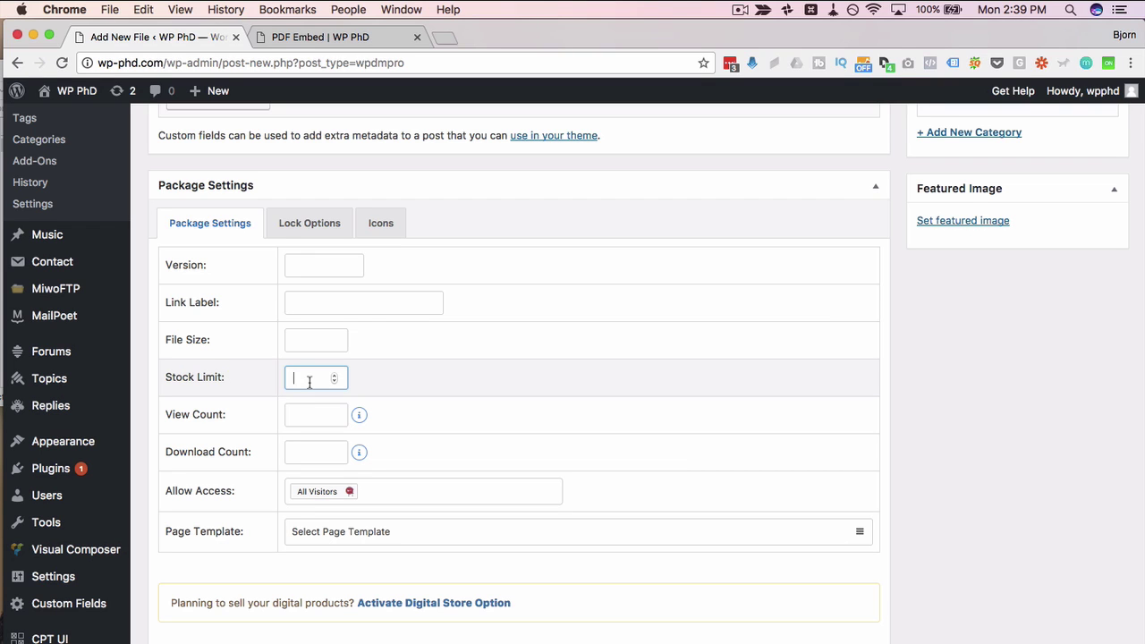
pyautogui.write('10')
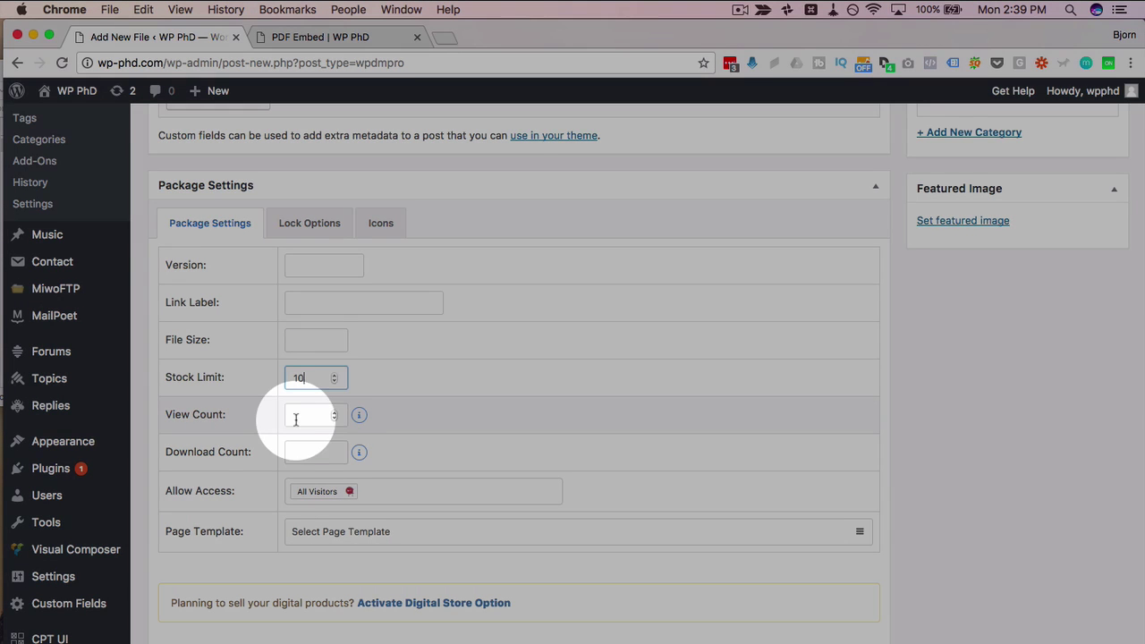
pyautogui.click(297, 416)
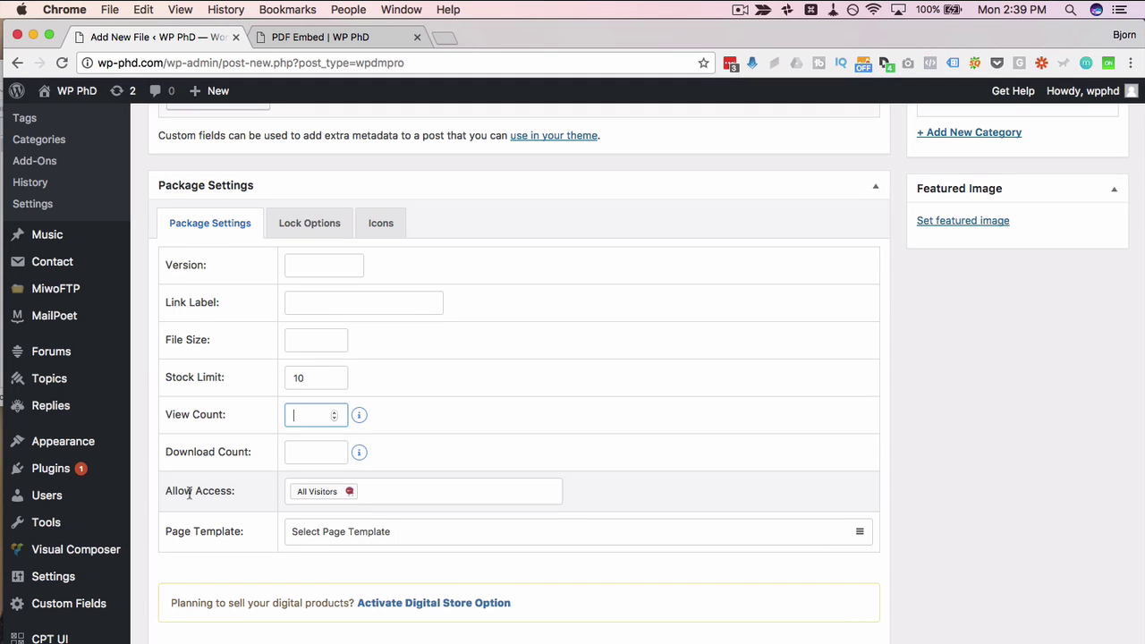
pyautogui.click(322, 491)
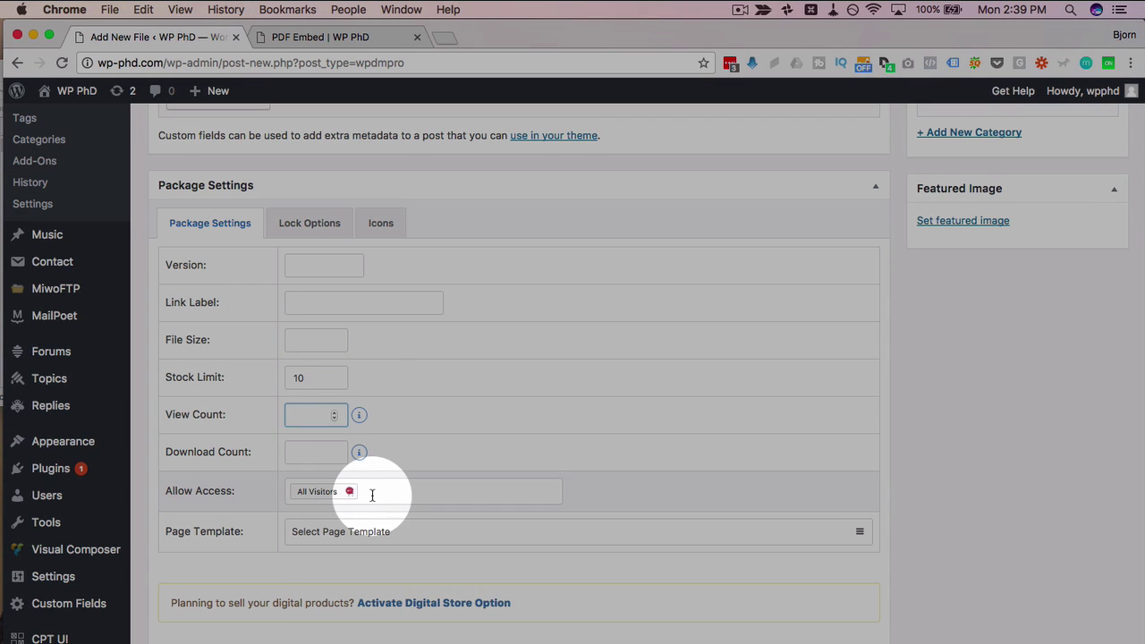
pyautogui.scroll(-3, 360, 474)
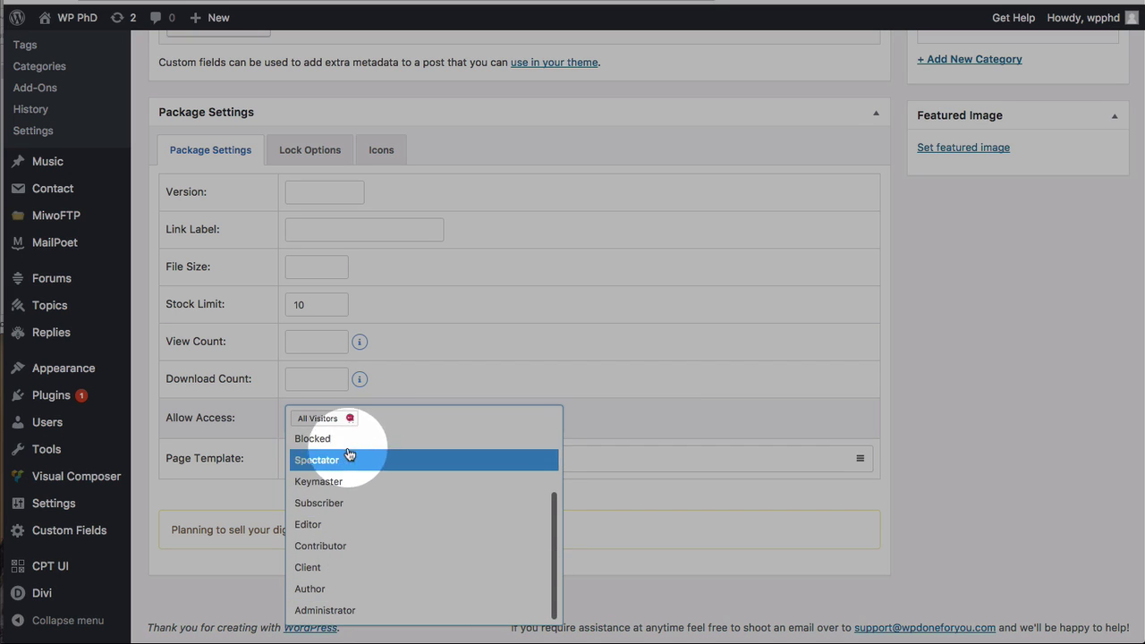
pyautogui.scroll(3, 351, 533)
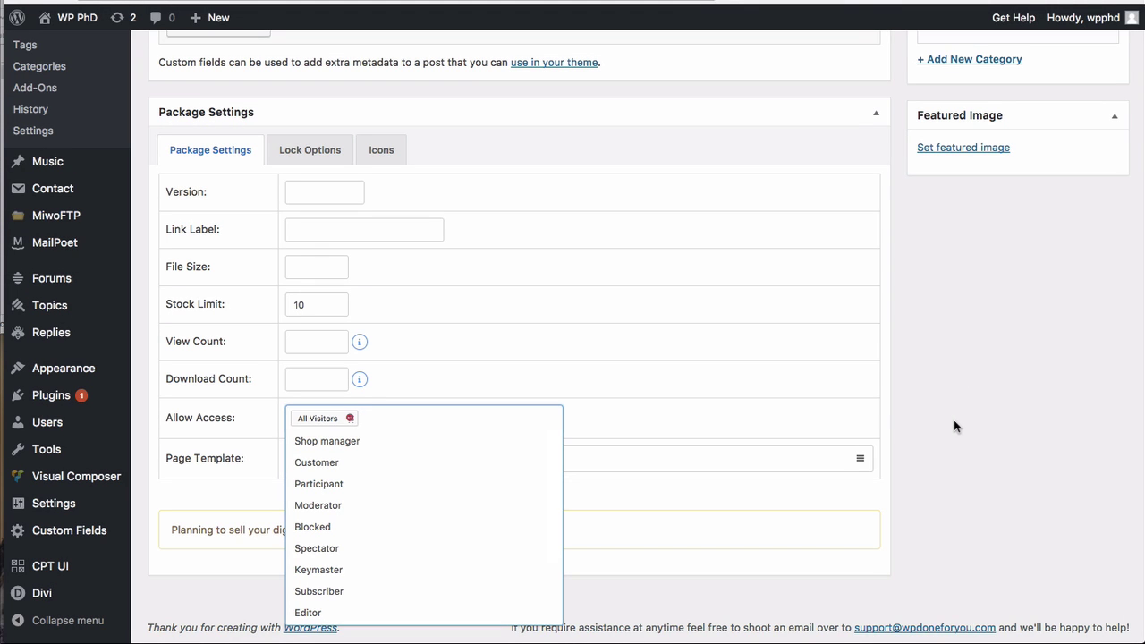
pyautogui.click(954, 426)
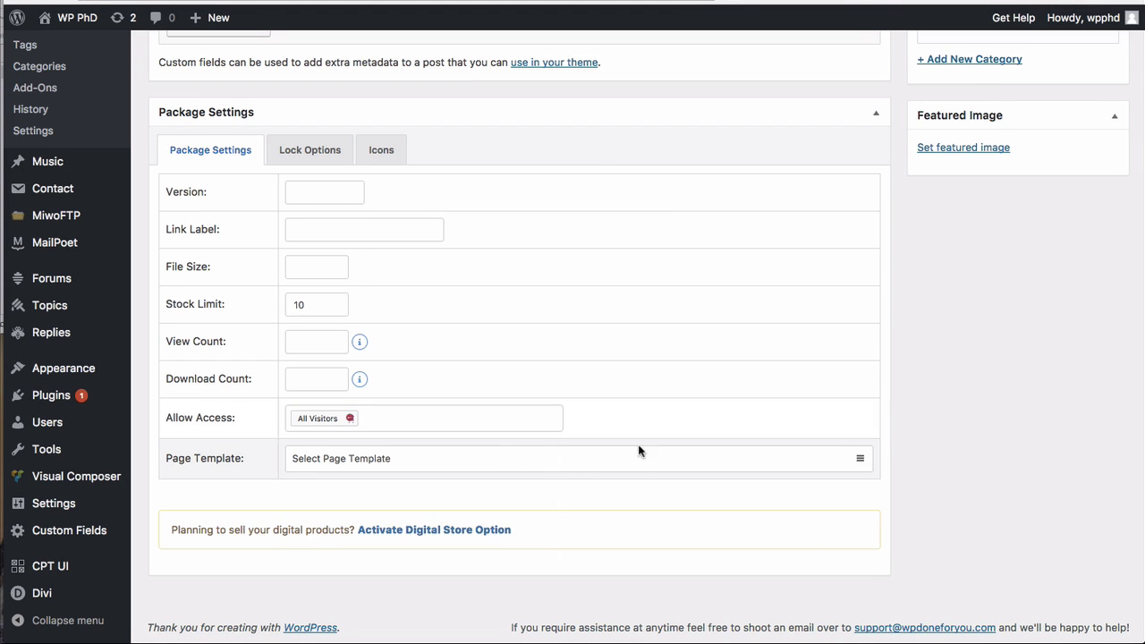
# Choose the Post Content page template for the download.
pyautogui.click(473, 458)
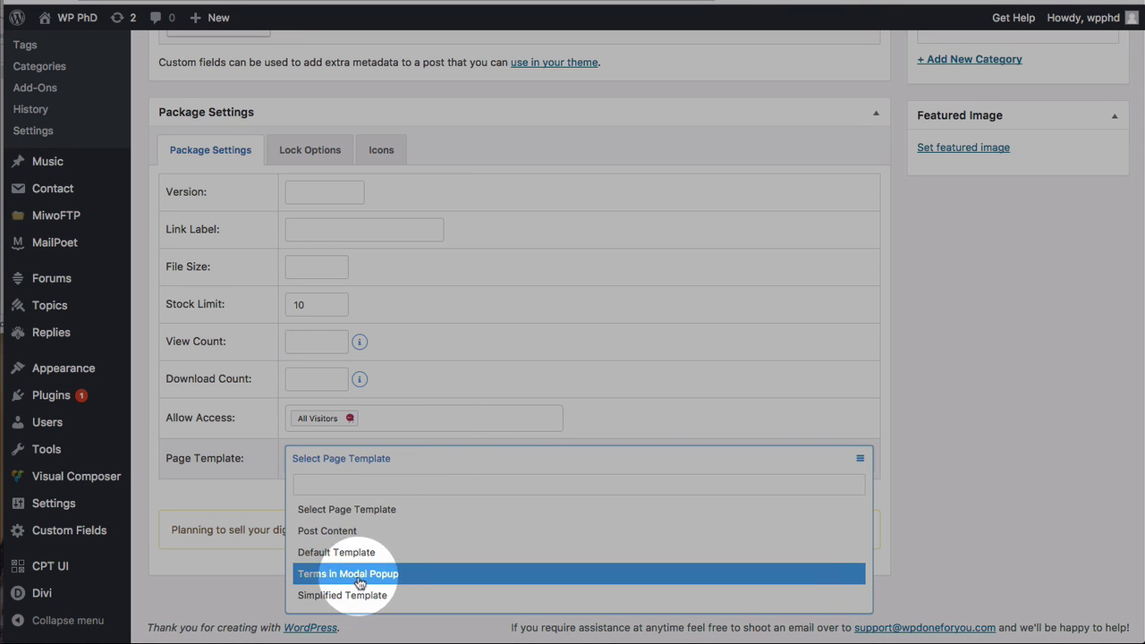
pyautogui.click(384, 530)
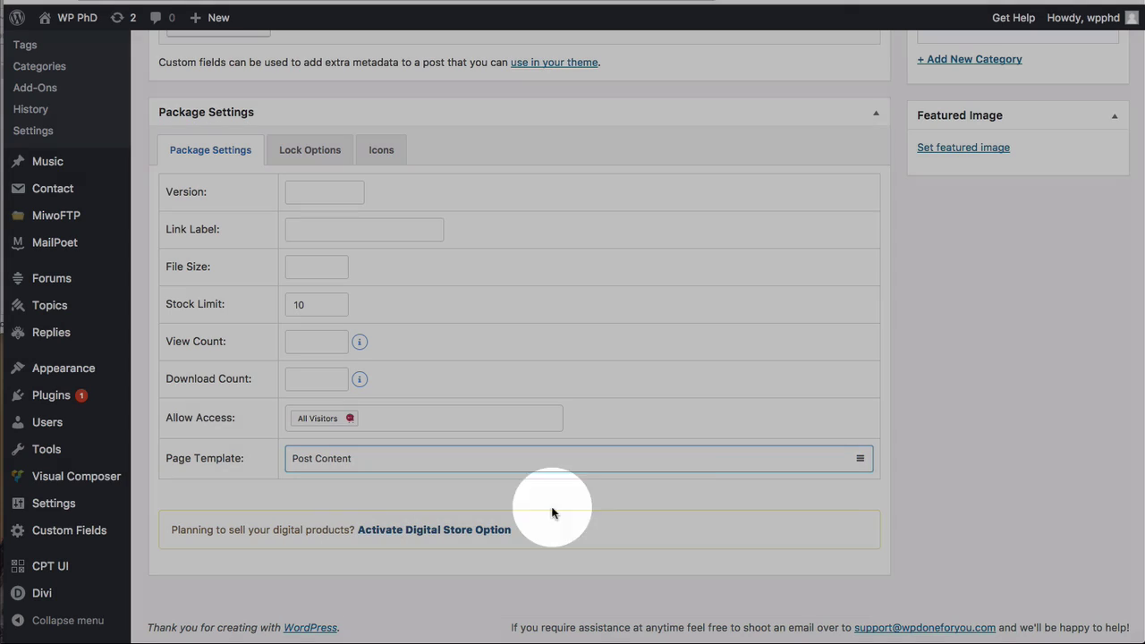
pyautogui.scroll(3, 966, 486)
pyautogui.scroll(3, 966, 486)
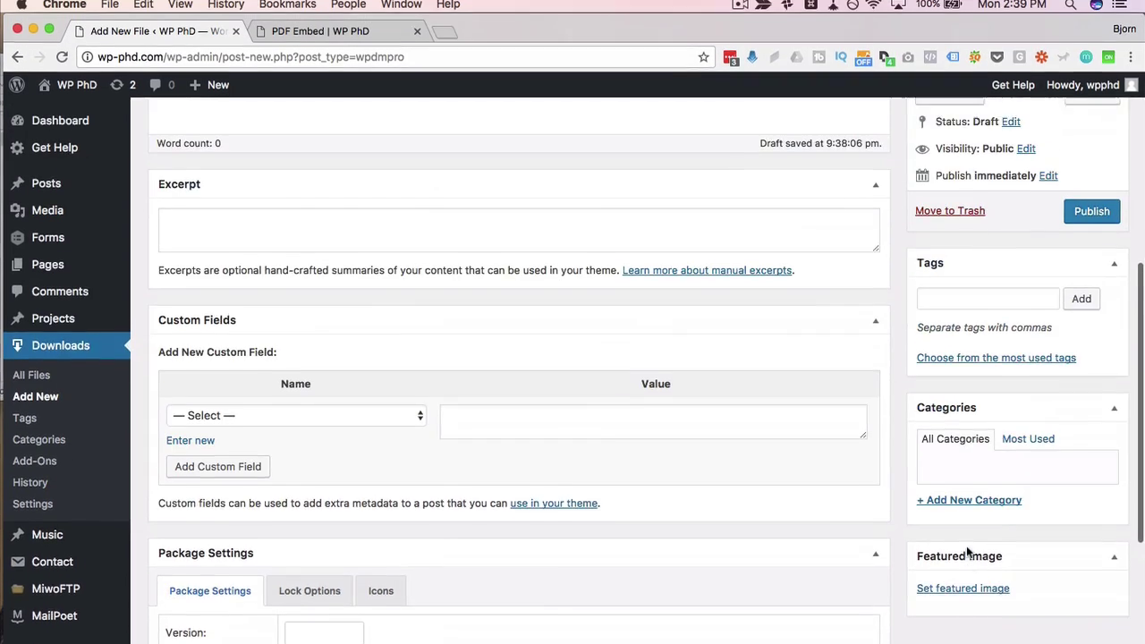
pyautogui.scroll(-5, 966, 477)
# Turn the download's terms-agreement lock on, then switch it back off.
pyautogui.click(299, 166)
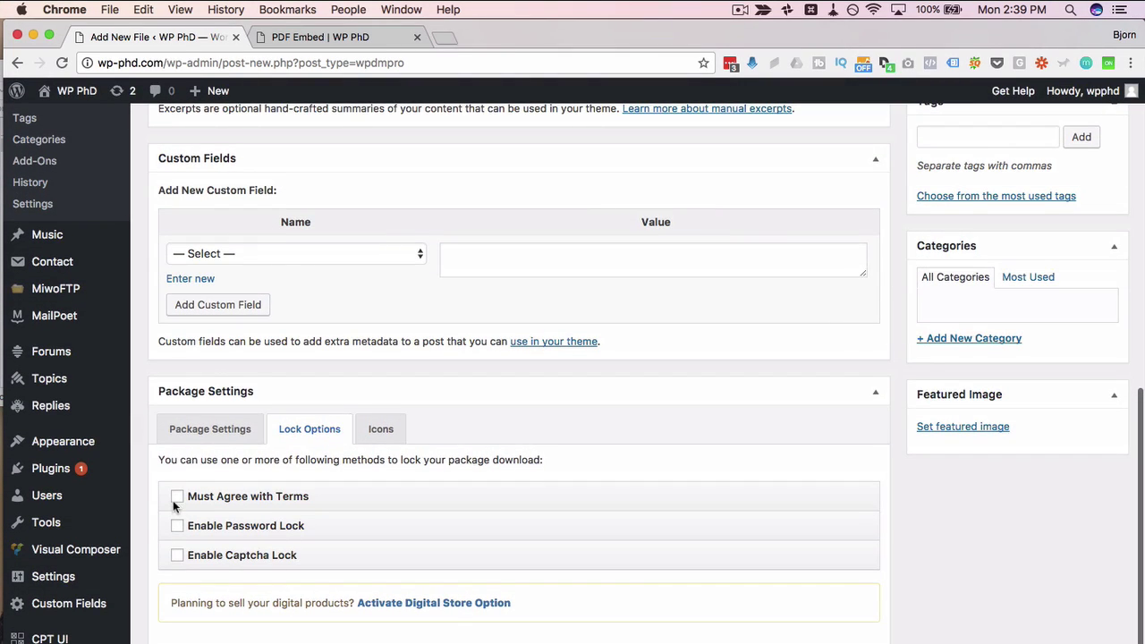
pyautogui.click(178, 499)
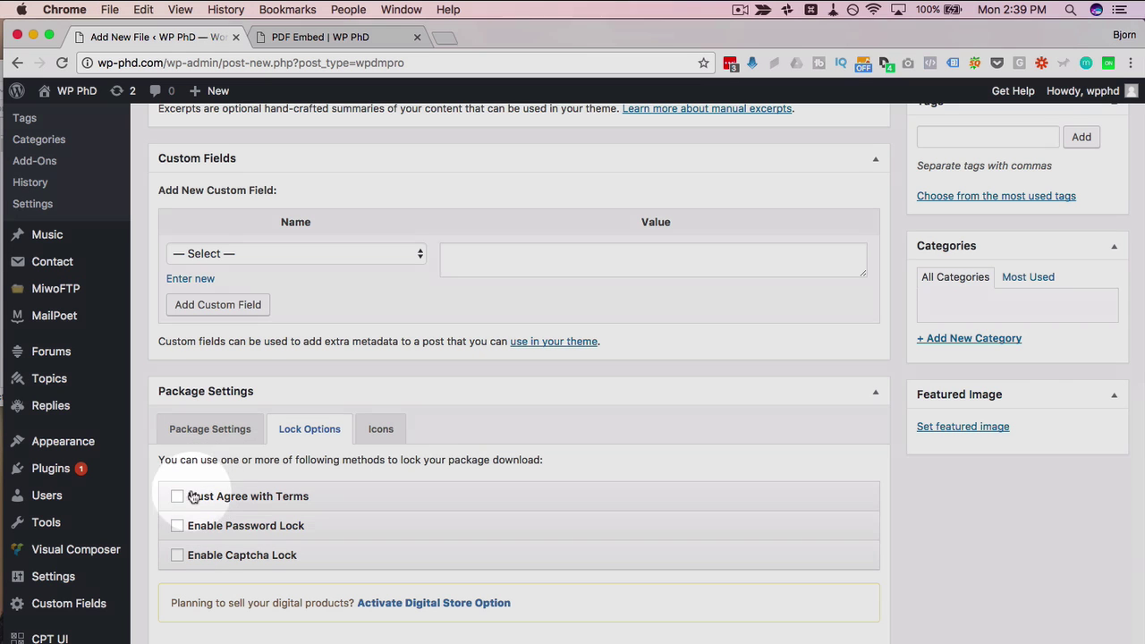
pyautogui.click(191, 497)
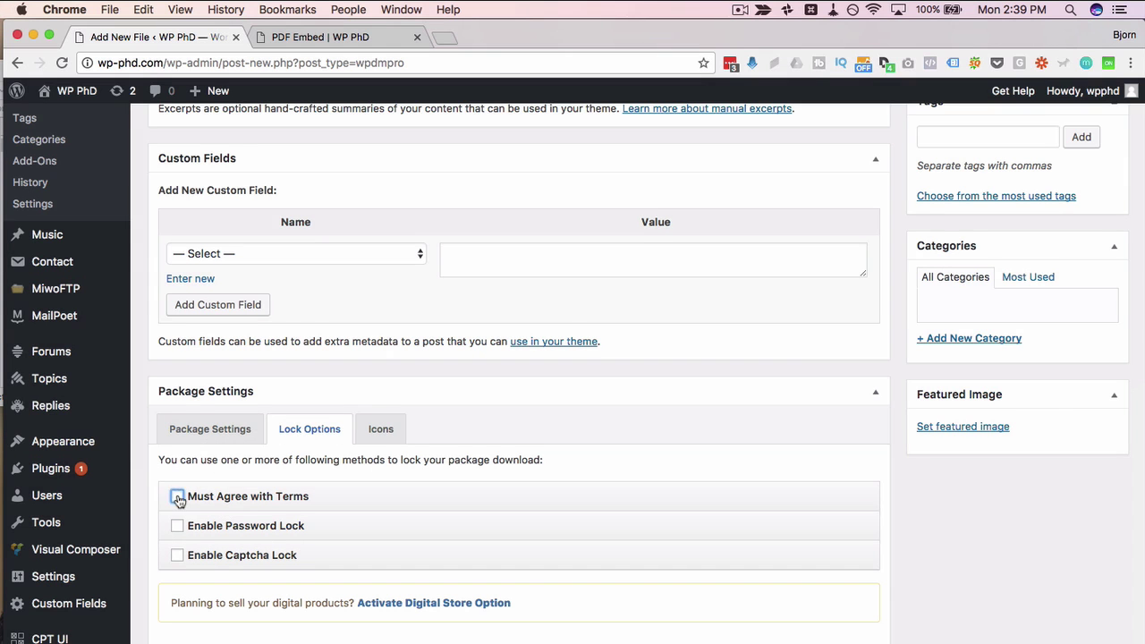
pyautogui.scroll(-3, 170, 494)
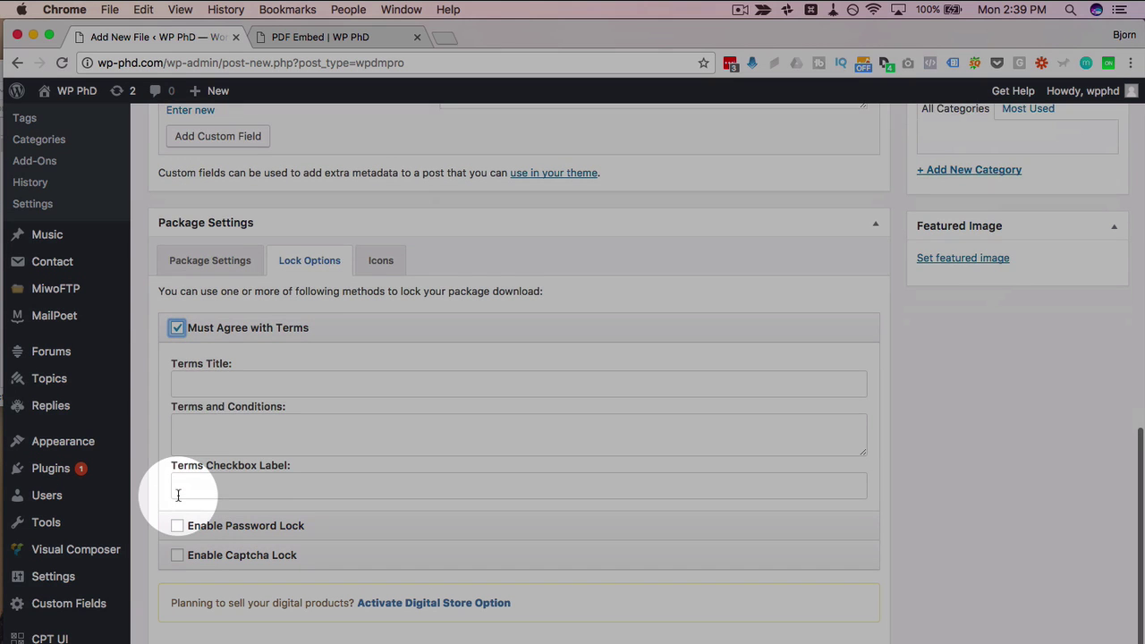
pyautogui.click(177, 328)
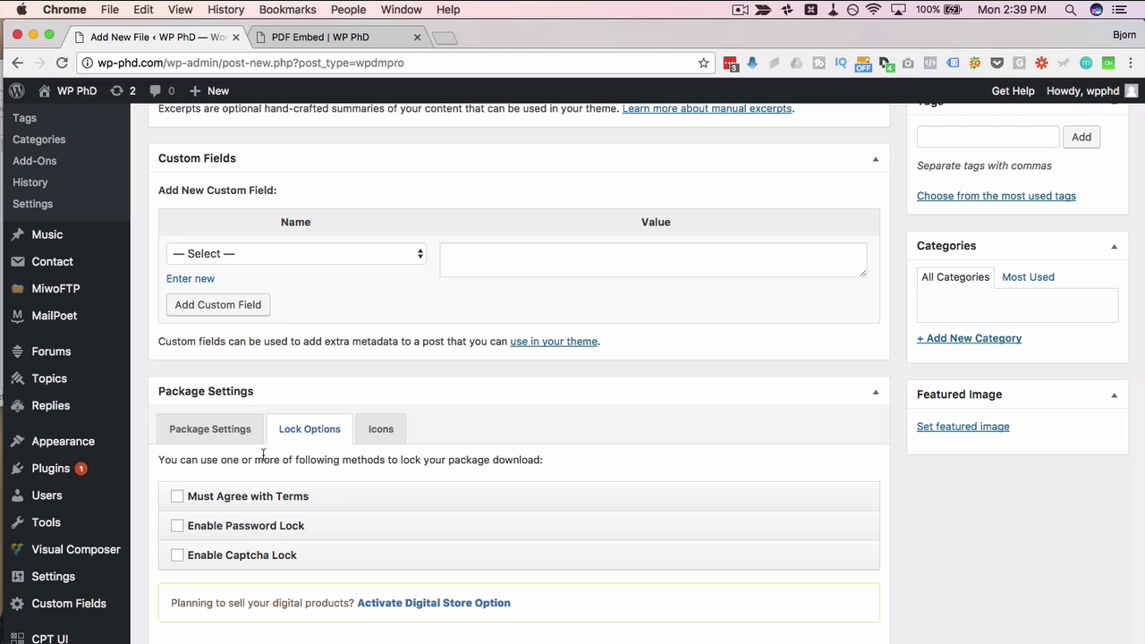
# Show the download's icon choices while the draft saves.
pyautogui.click(380, 431)
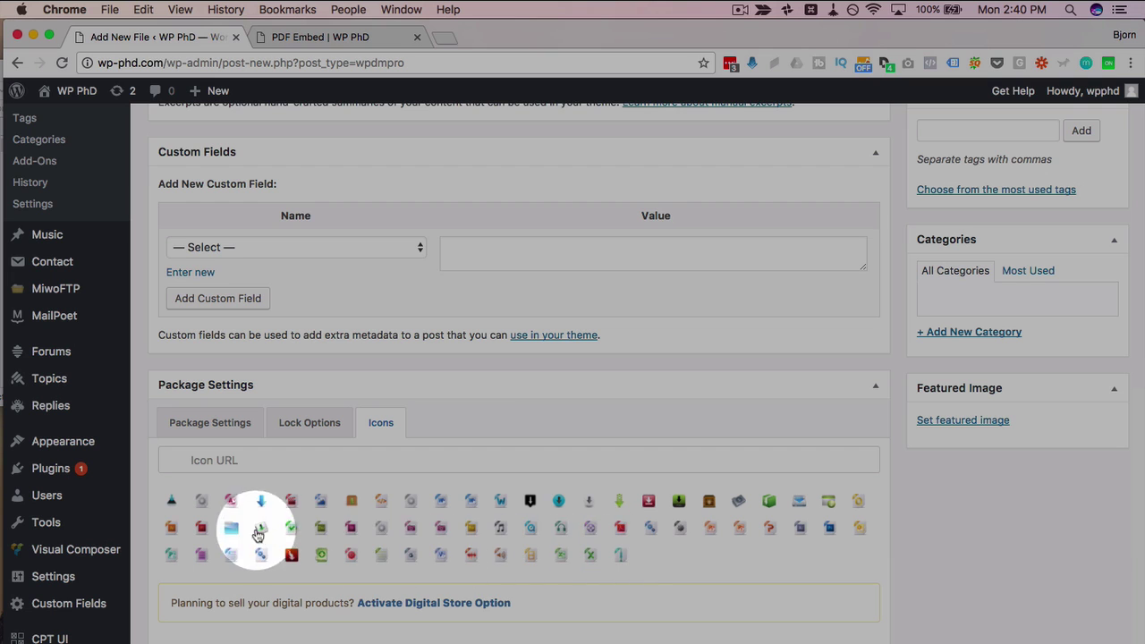
pyautogui.scroll(1, 1001, 535)
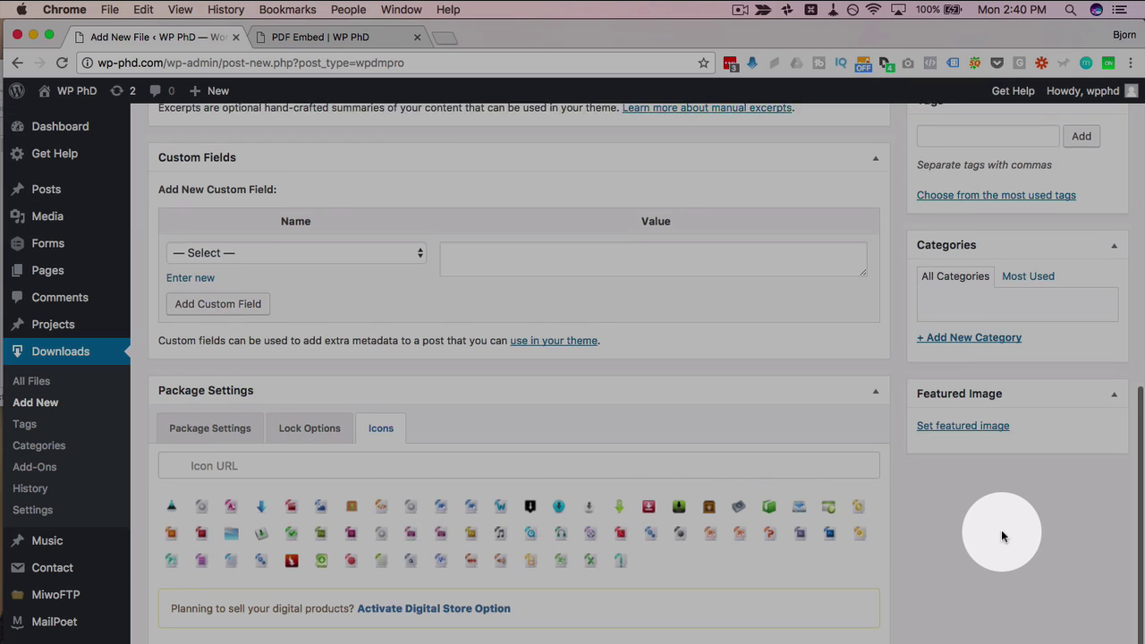
pyautogui.scroll(8, 1001, 535)
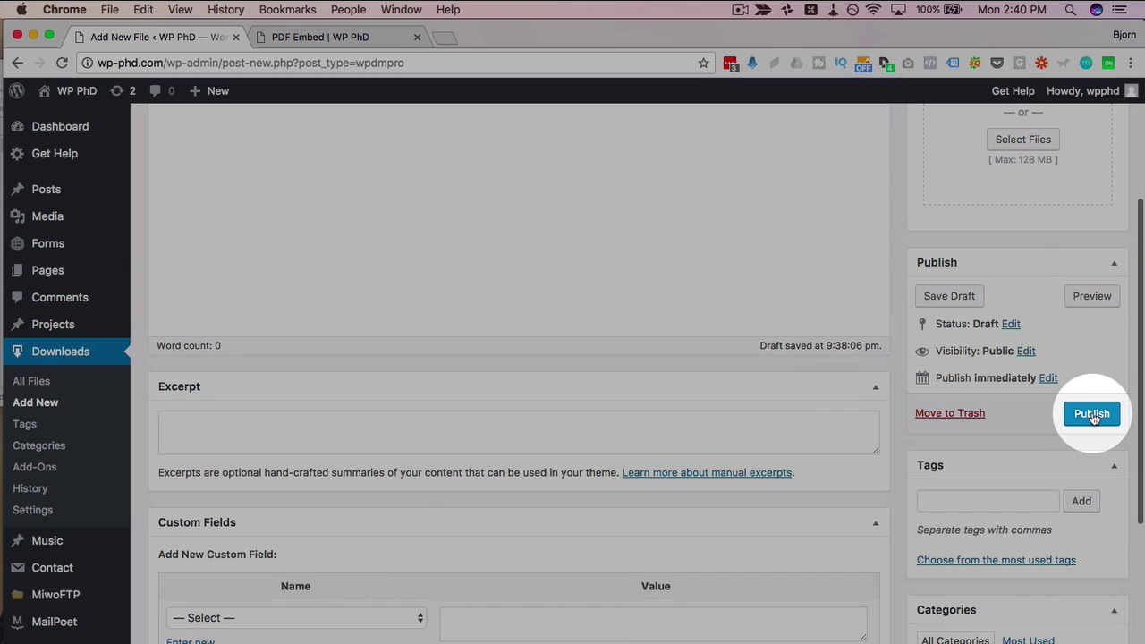
# Publish the Service Contract PDF download and copy its [wpdm_package id='790'] shortcode.
pyautogui.click(1091, 414)
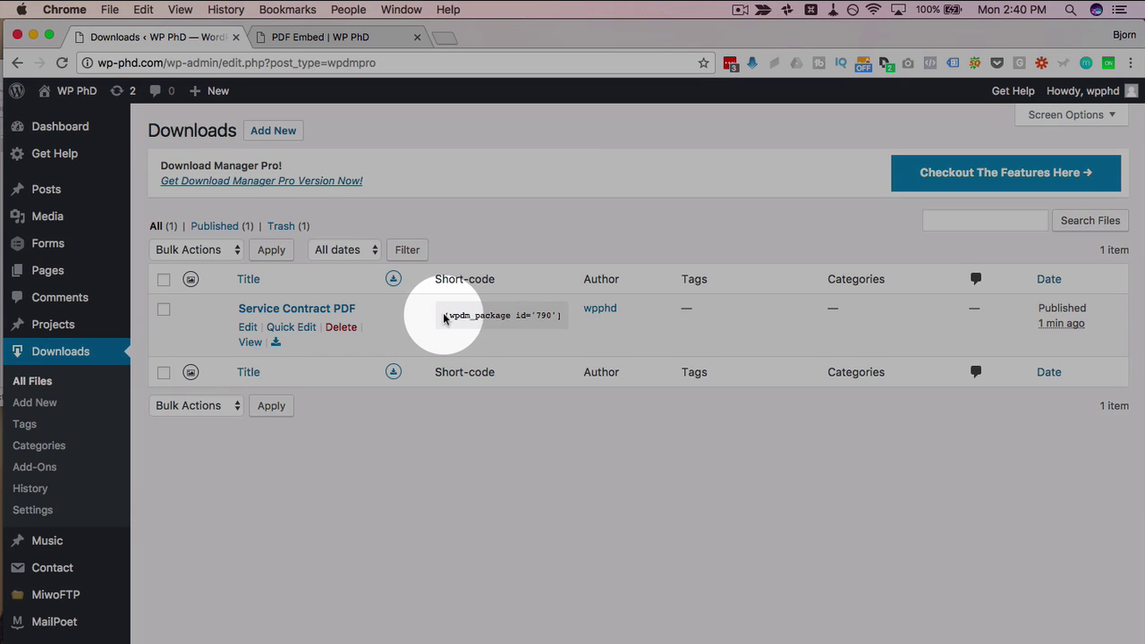
pyautogui.moveTo(444, 316); pyautogui.dragTo(540, 321)
pyautogui.rightClick(540, 320)
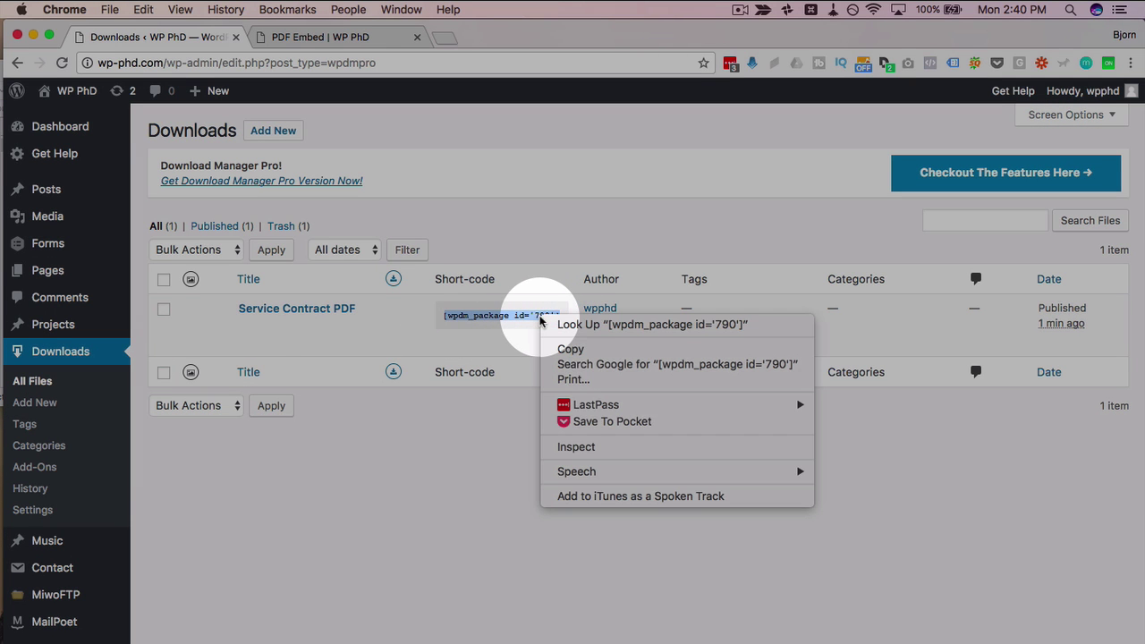
pyautogui.click(545, 351)
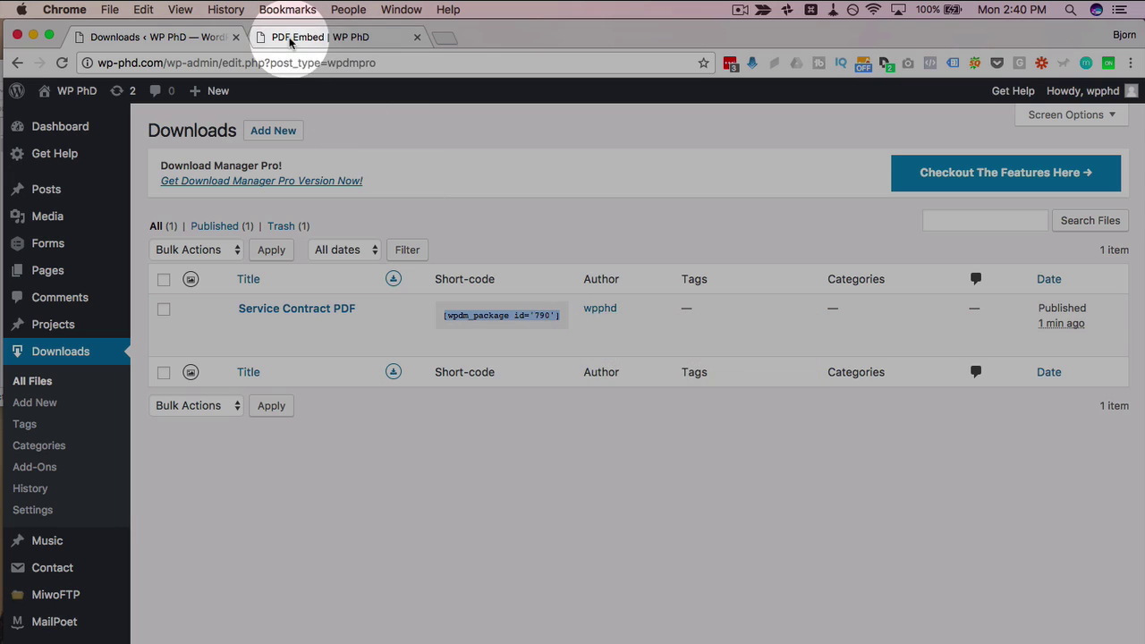
# Paste the shortcode between the link and embed lines of the PDF Embed post, then update it.
pyautogui.click(279, 37)
pyautogui.keyDown('super'); pyautogui.click(284, 91); pyautogui.keyUp('super')
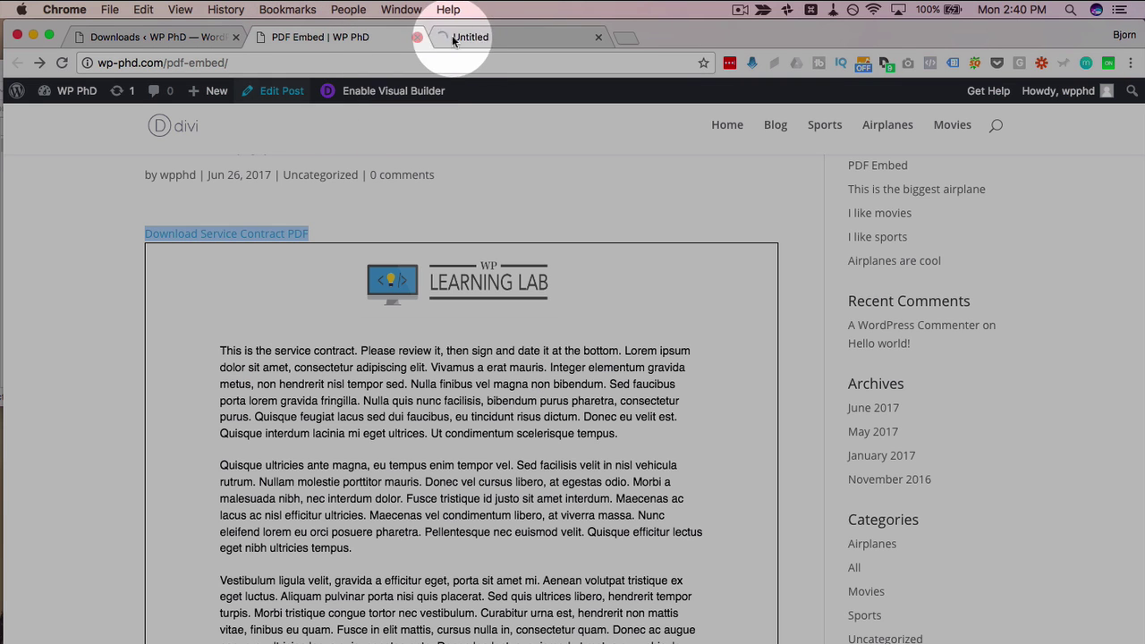
pyautogui.click(313, 36)
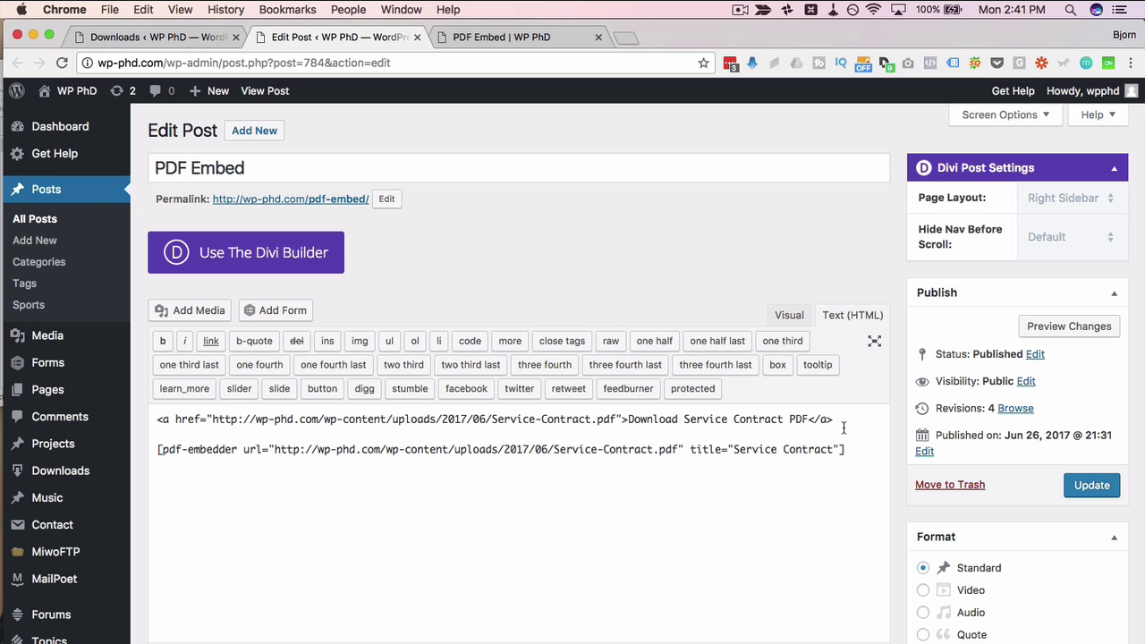
pyautogui.press('Return')
pyautogui.press('Return')
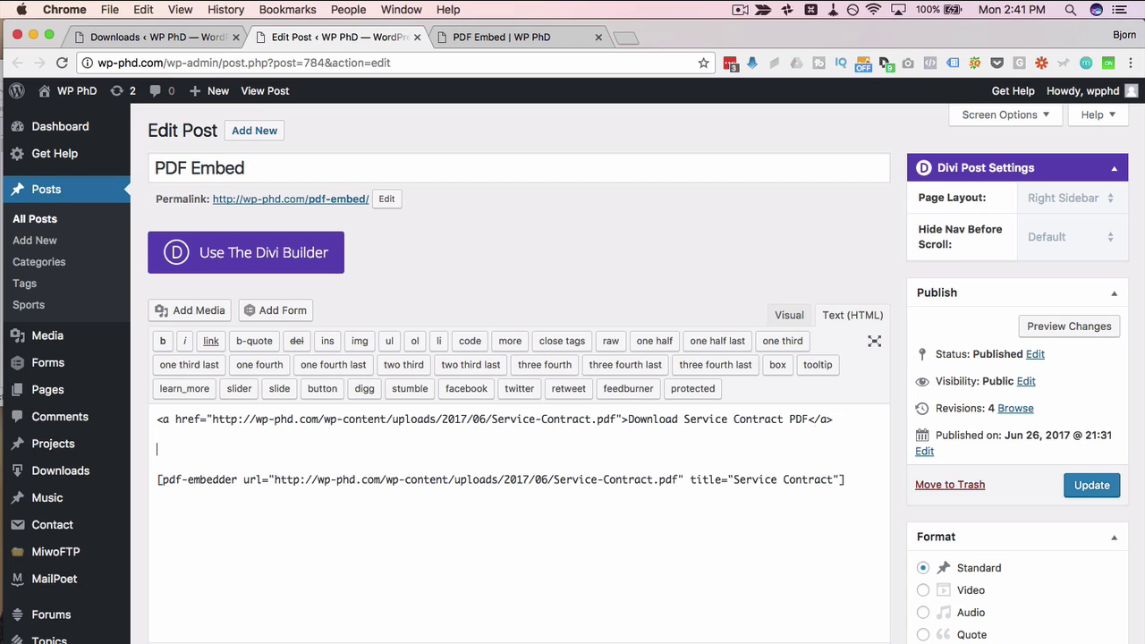
pyautogui.press('super+v')
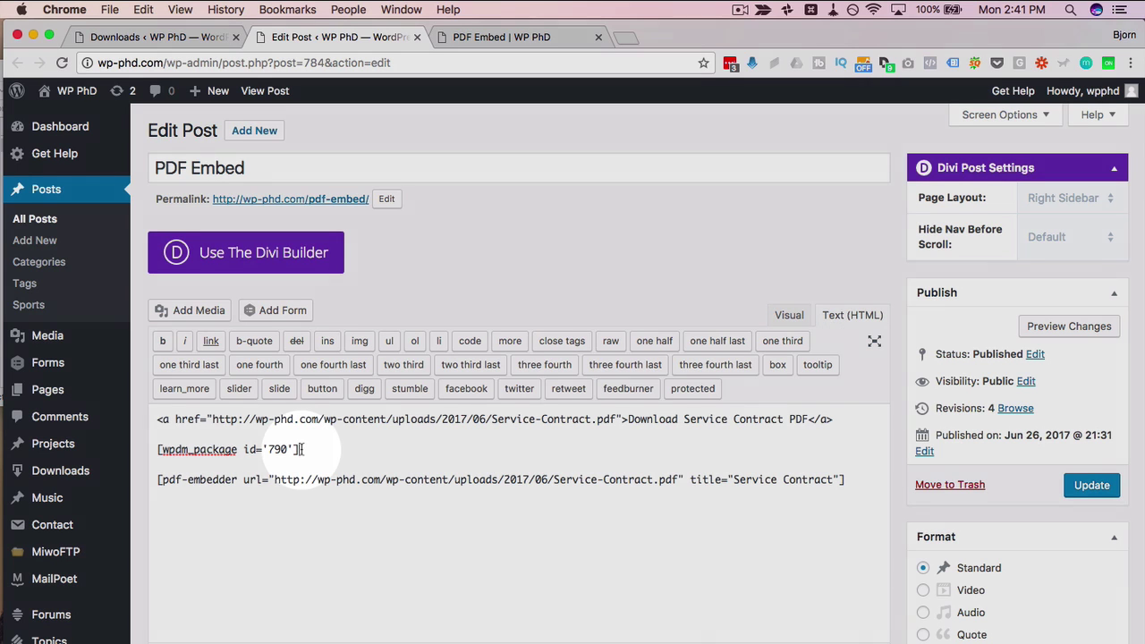
pyautogui.moveTo(302, 450); pyautogui.dragTo(157, 450)
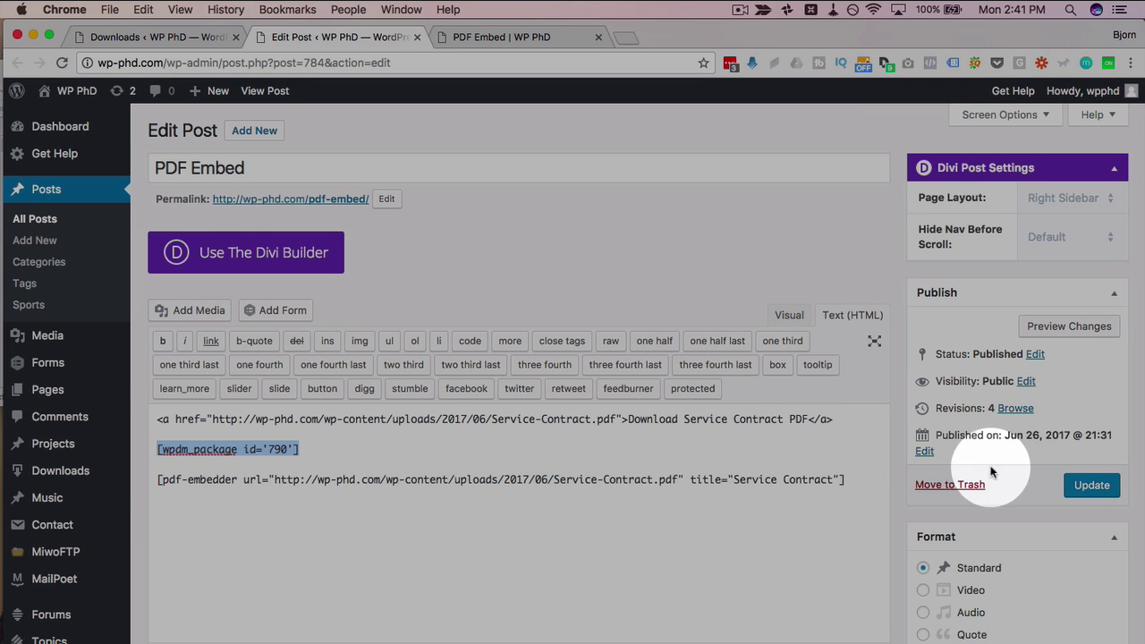
pyautogui.click(1080, 487)
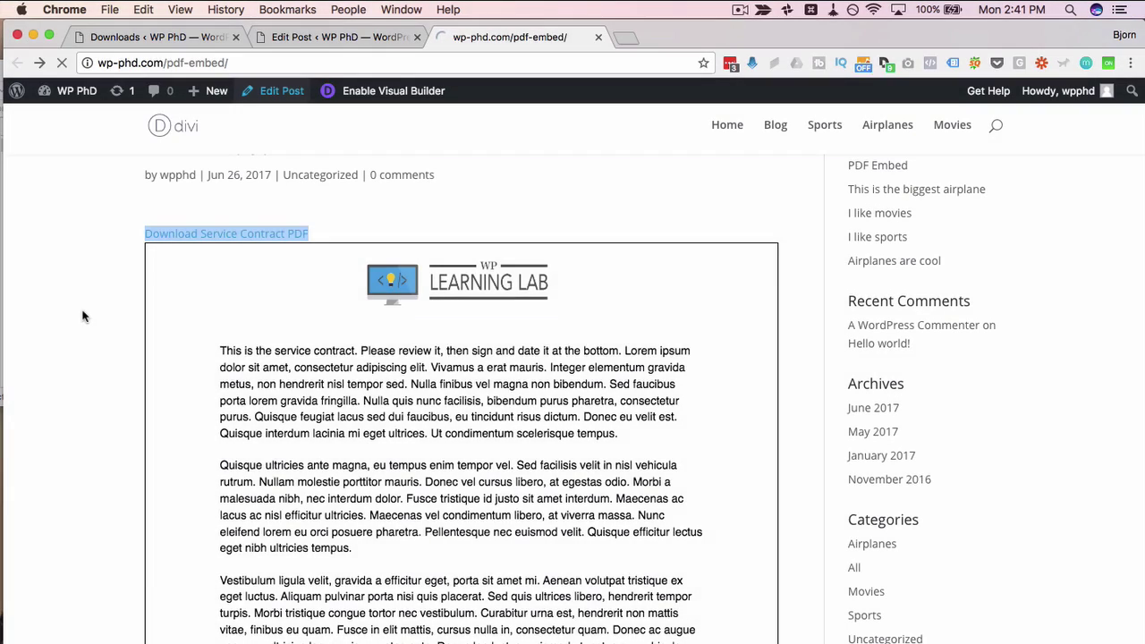
# Check the raw link and new 44.96 KB download box, then download the Service Contract PDF.
pyautogui.moveTo(130, 233); pyautogui.dragTo(323, 234)
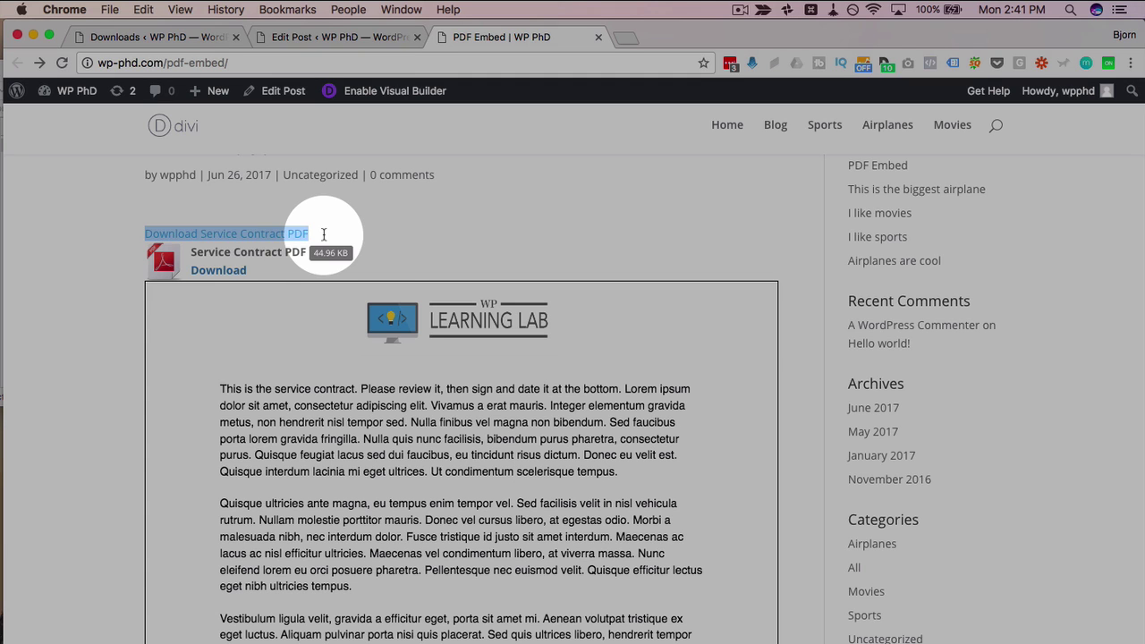
pyautogui.tripleClick(205, 269)
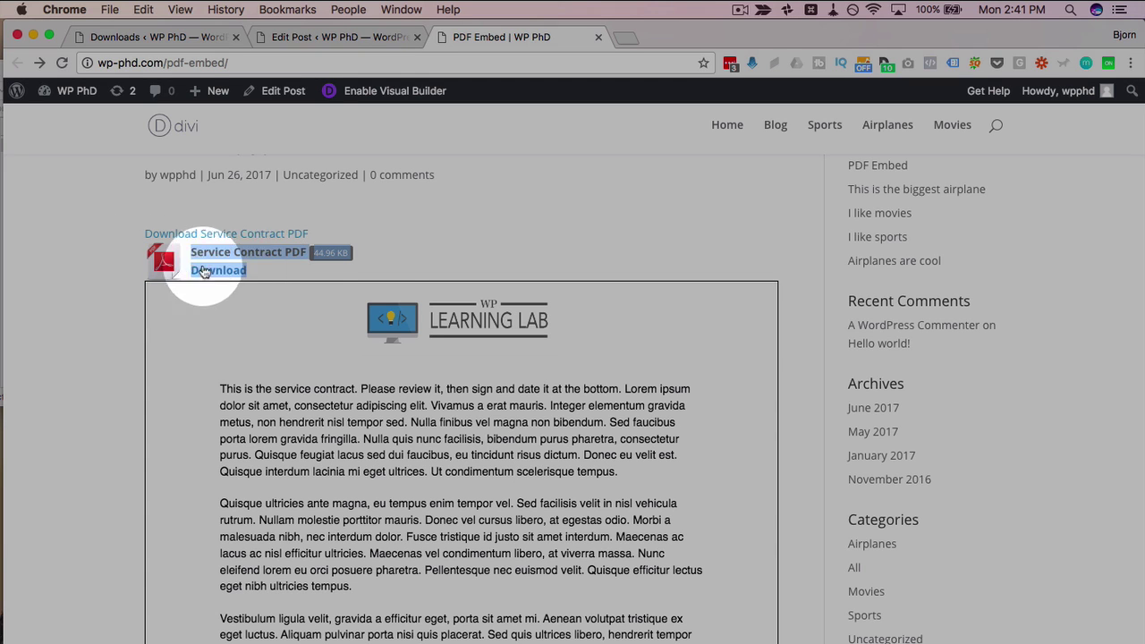
pyautogui.click(96, 302)
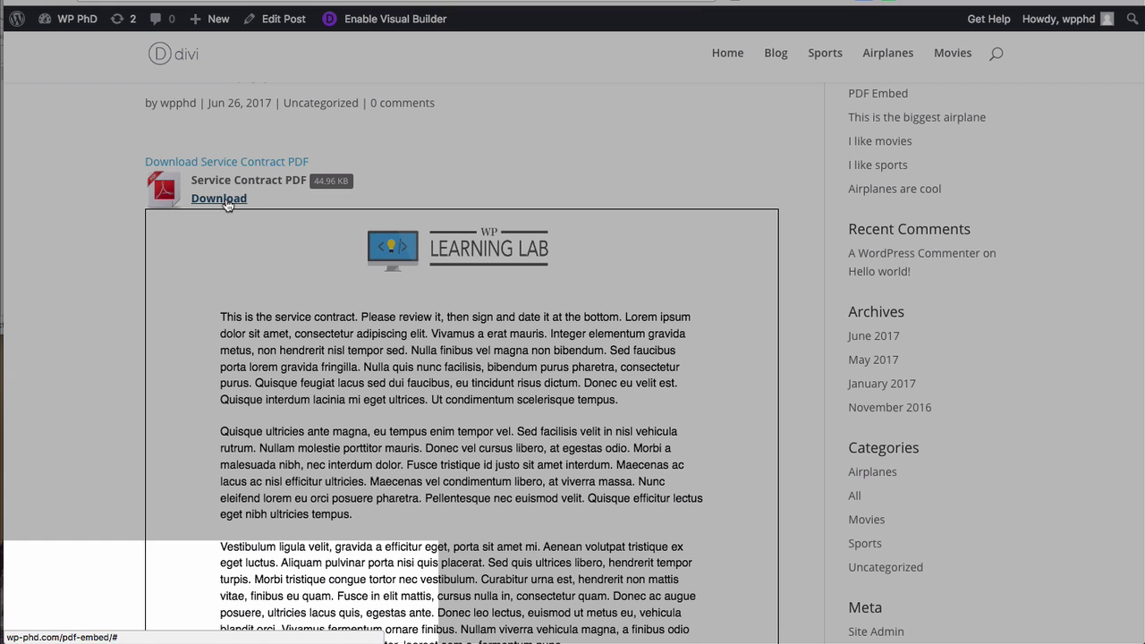
pyautogui.click(225, 200)
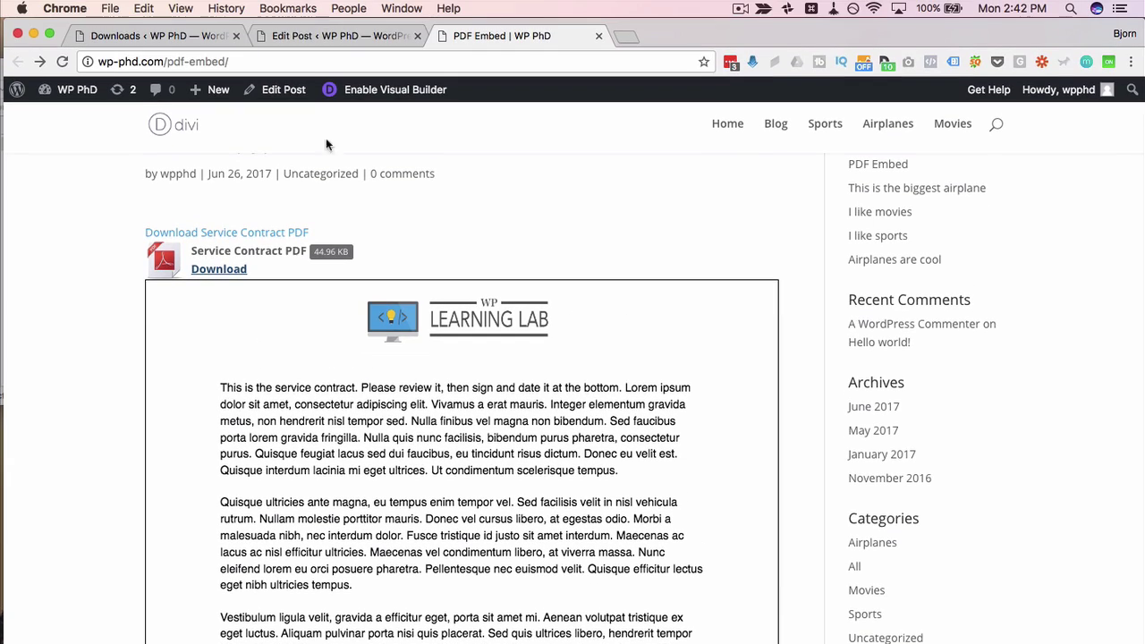
# Back in the Downloads list, check the Service Contract PDF's download count of 1.
pyautogui.click(176, 38)
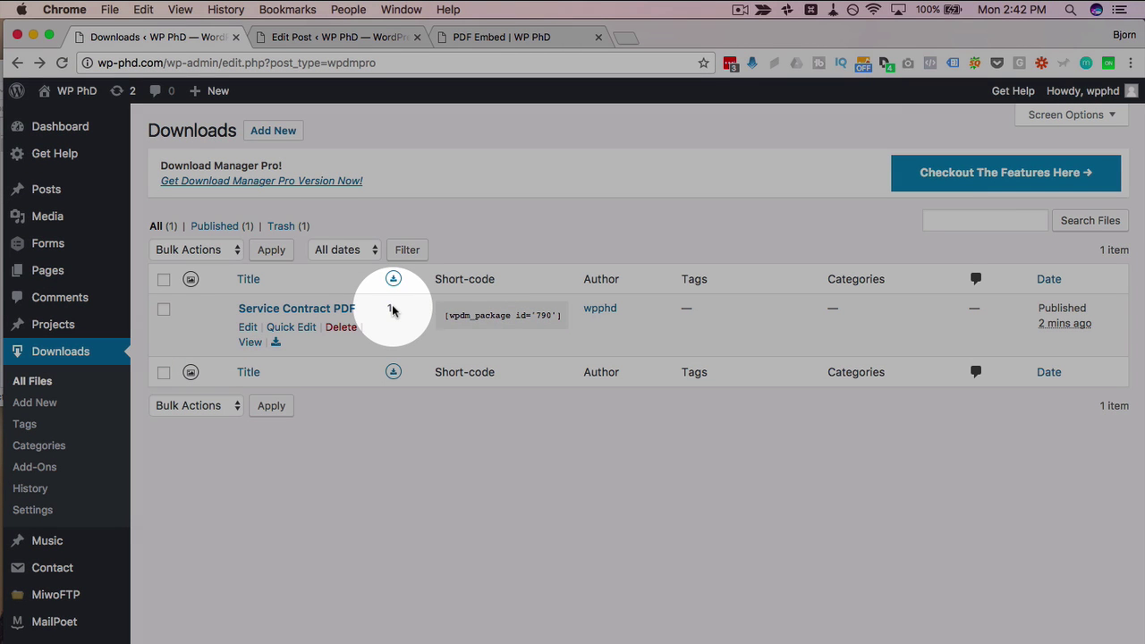
pyautogui.moveTo(392, 309); pyautogui.dragTo(386, 307)
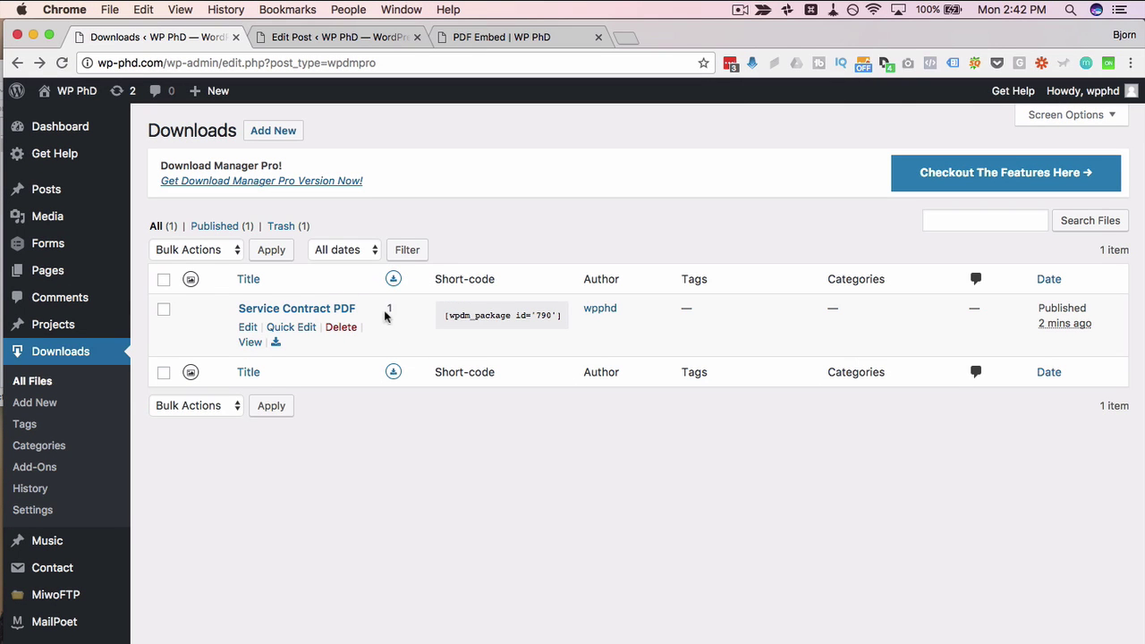
pyautogui.click(385, 311)
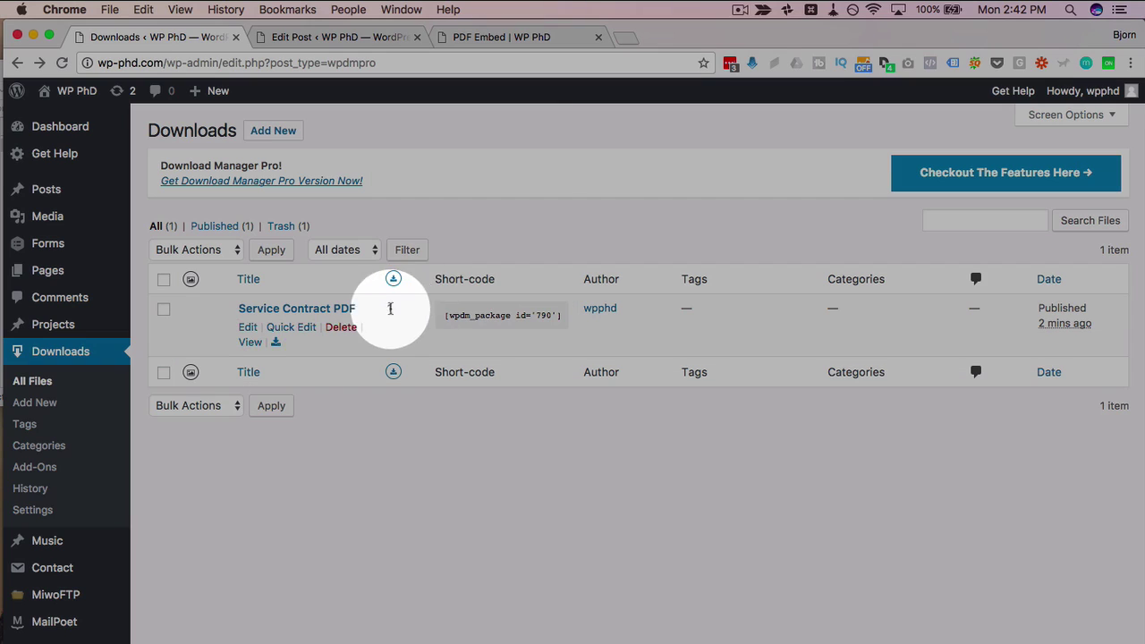
# Set the download's View Count and Download Count to 0 and update it.
pyautogui.click(242, 329)
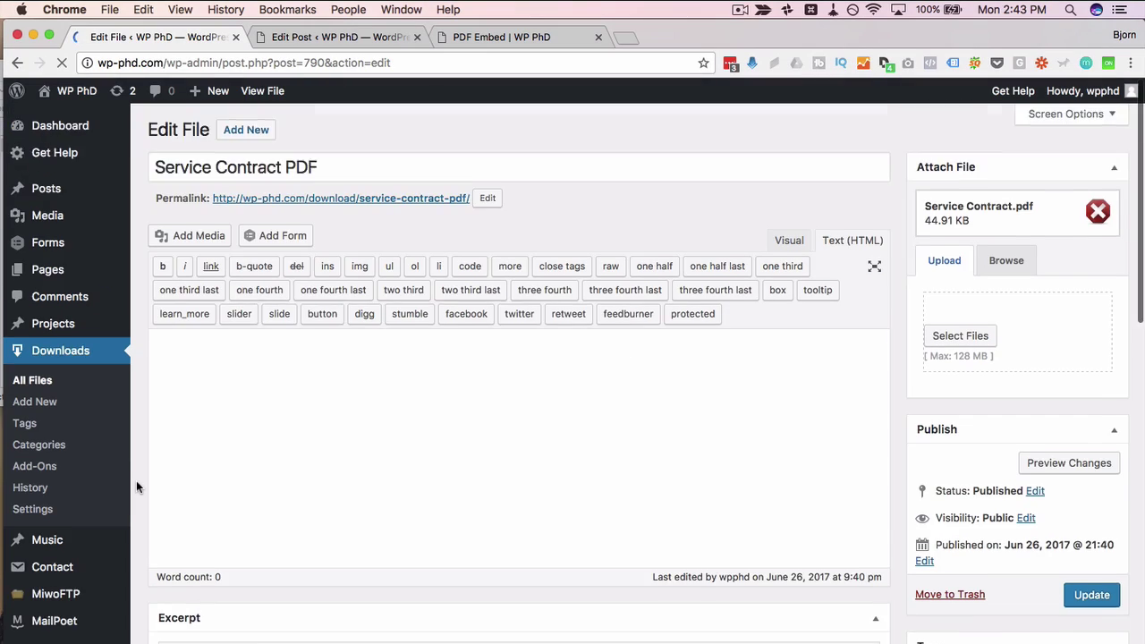
pyautogui.scroll(-15, 136, 481)
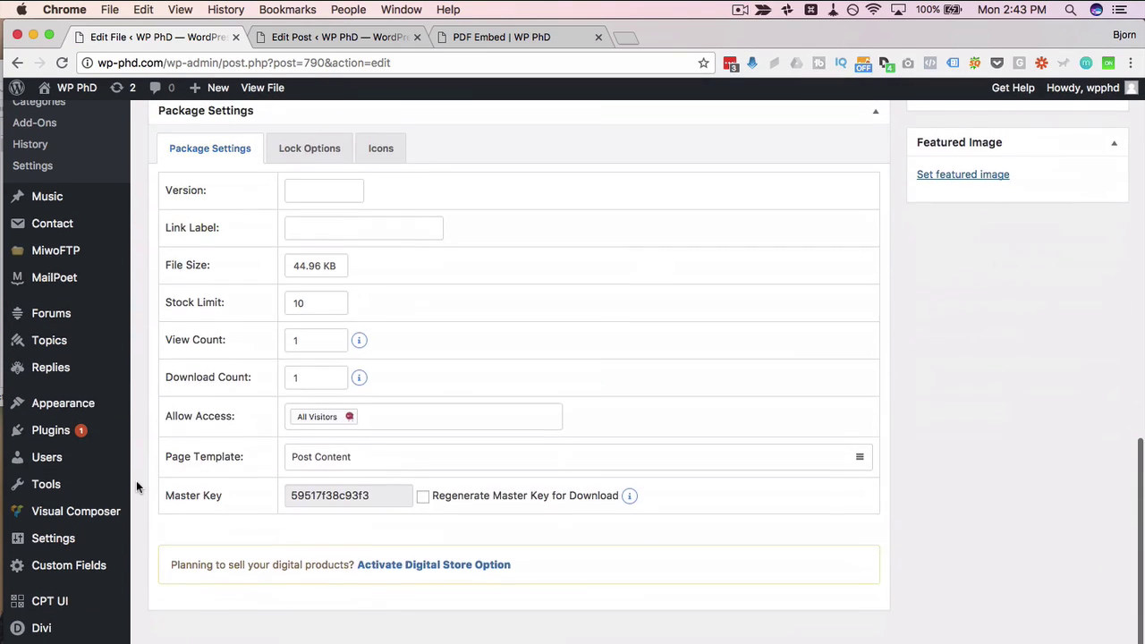
pyautogui.click(333, 346)
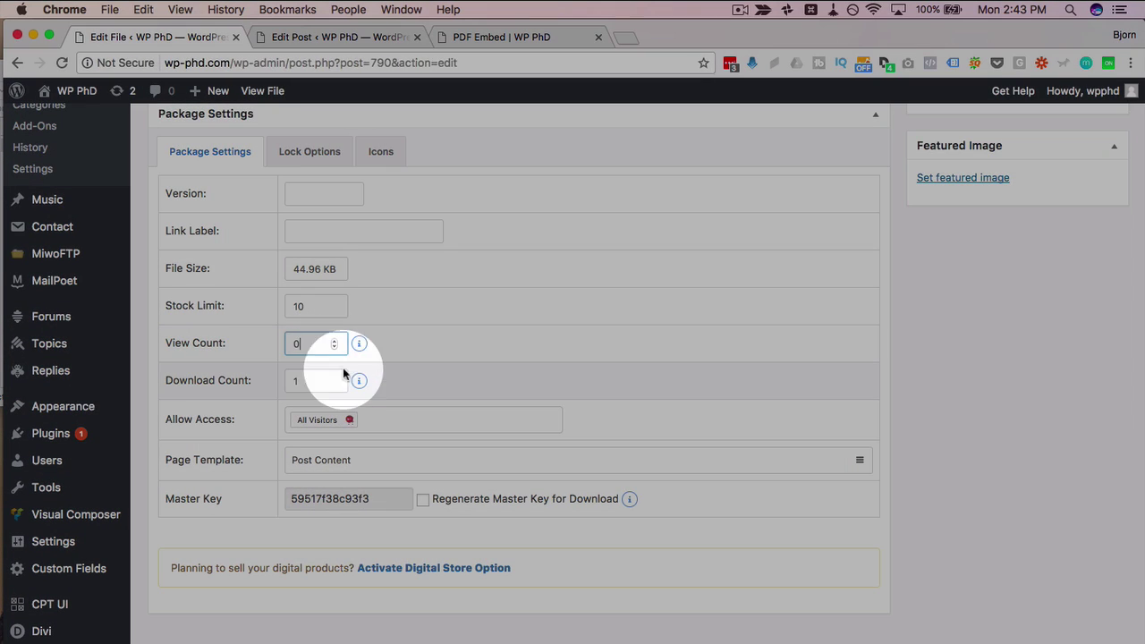
pyautogui.click(334, 383)
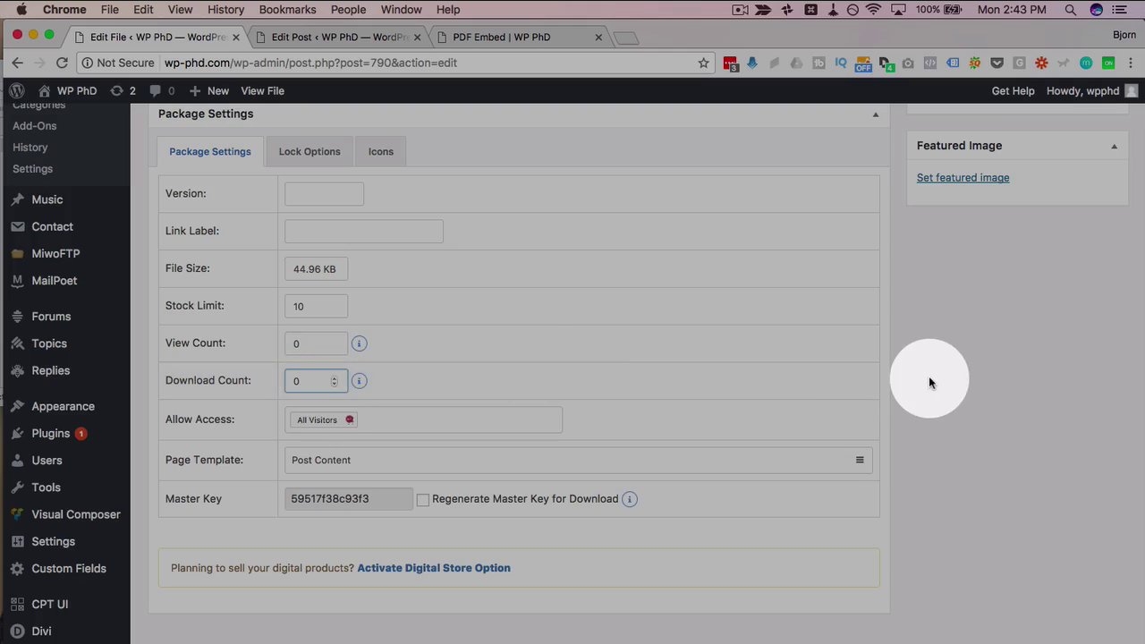
pyautogui.scroll(15, 928, 383)
pyautogui.scroll(-3, 929, 383)
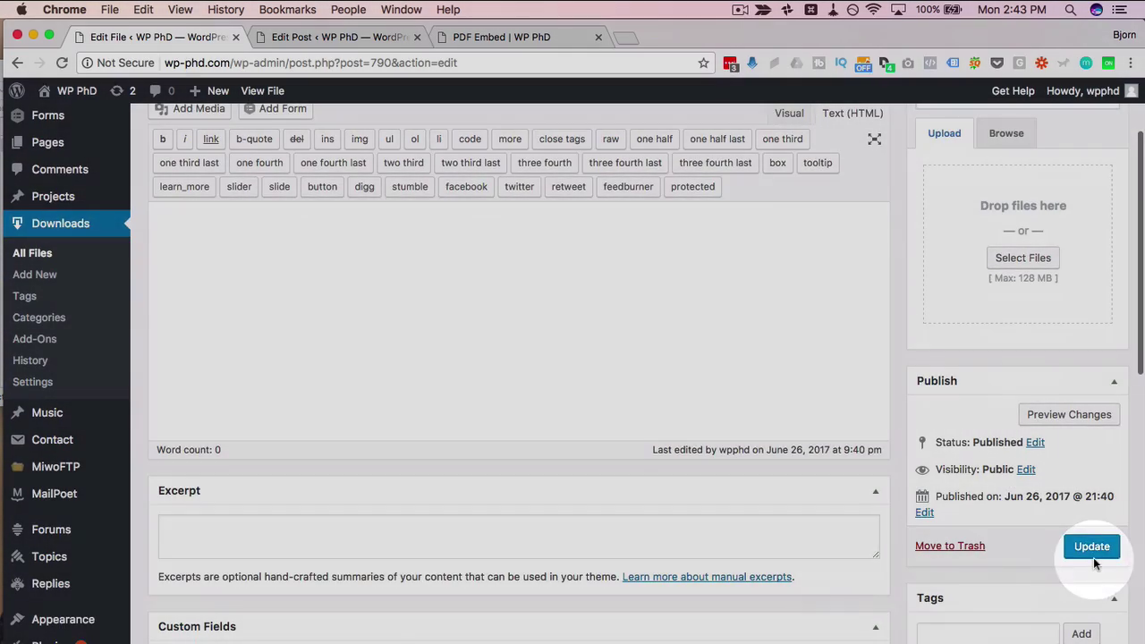
pyautogui.click(1092, 551)
pyautogui.click(34, 381)
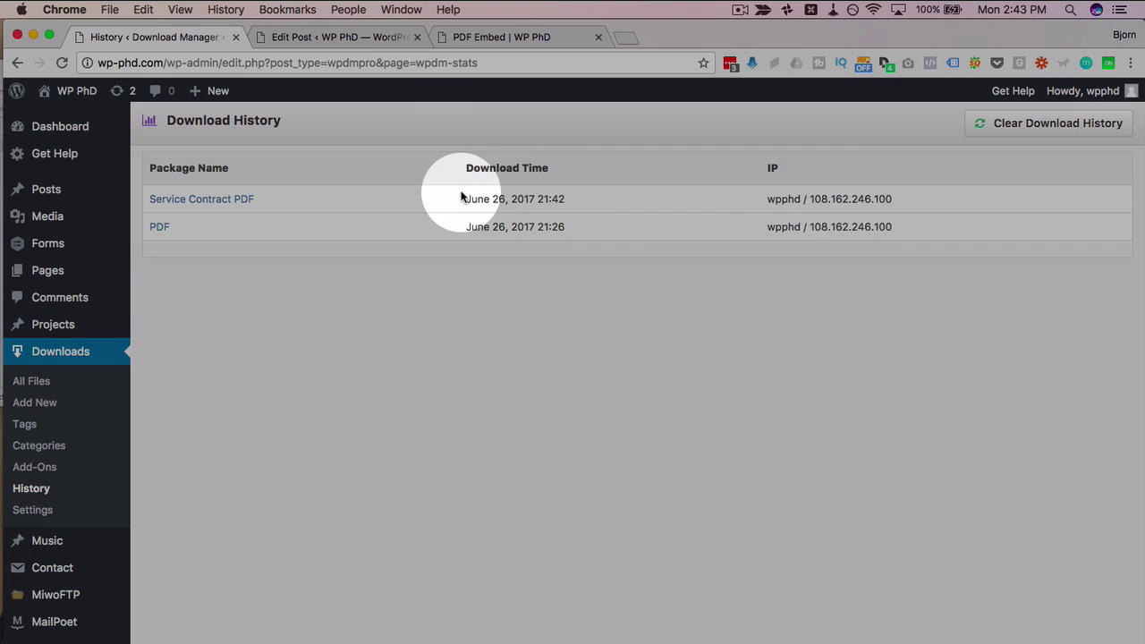
# Check who downloaded the Service Contract PDF and when: June 26, 2017 21:42.
pyautogui.moveTo(764, 198); pyautogui.dragTo(920, 199)
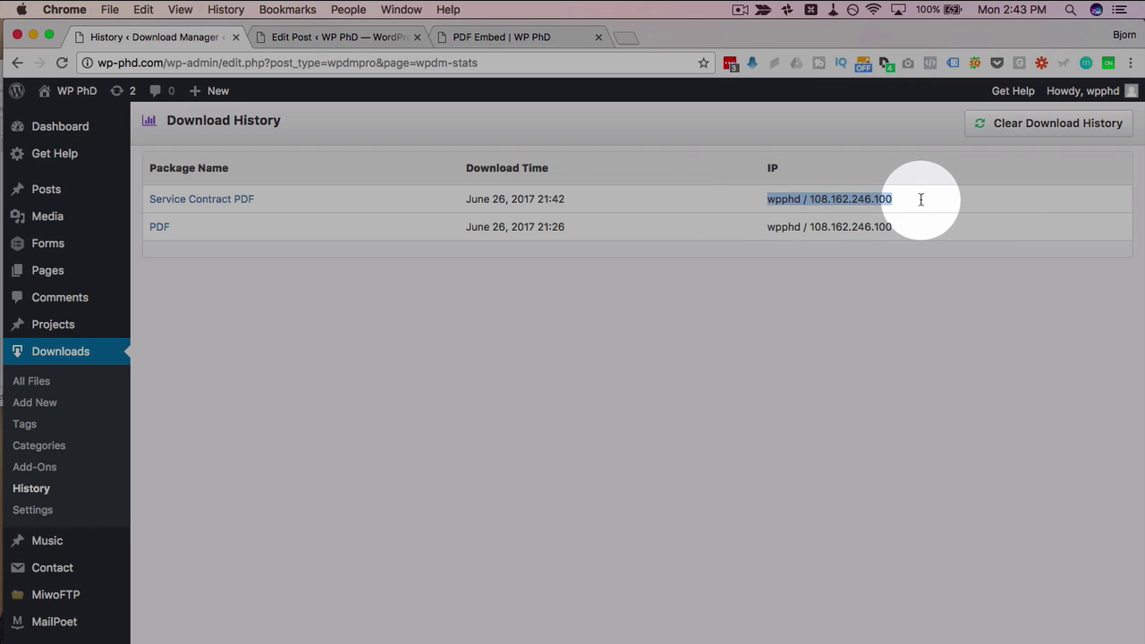
pyautogui.moveTo(566, 198); pyautogui.dragTo(467, 200)
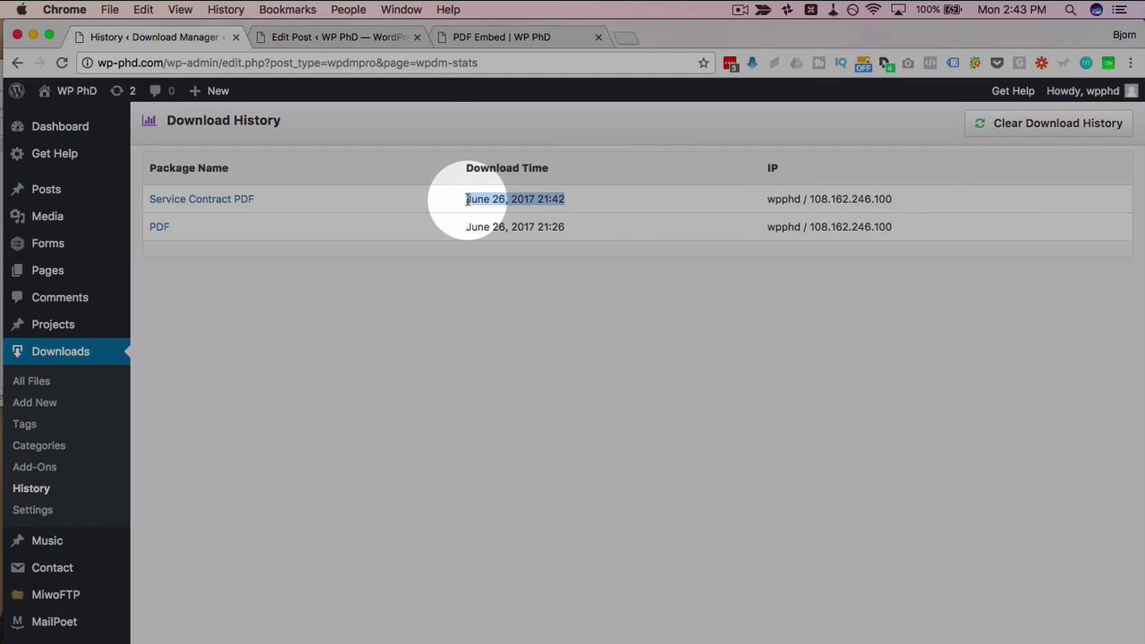
pyautogui.click(29, 443)
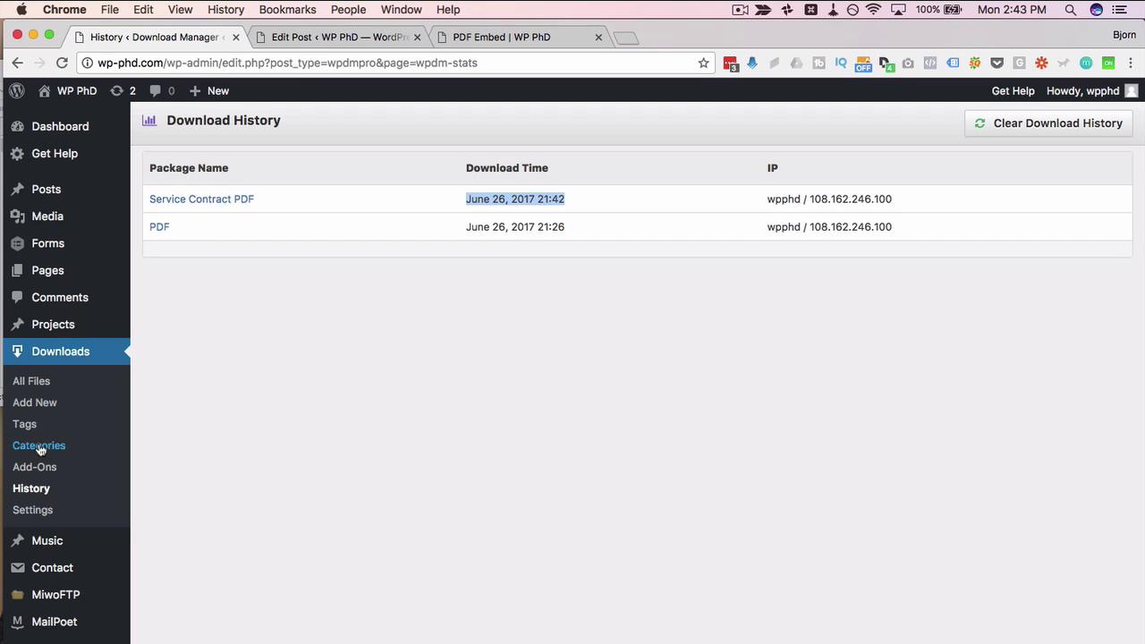
pyautogui.click(25, 428)
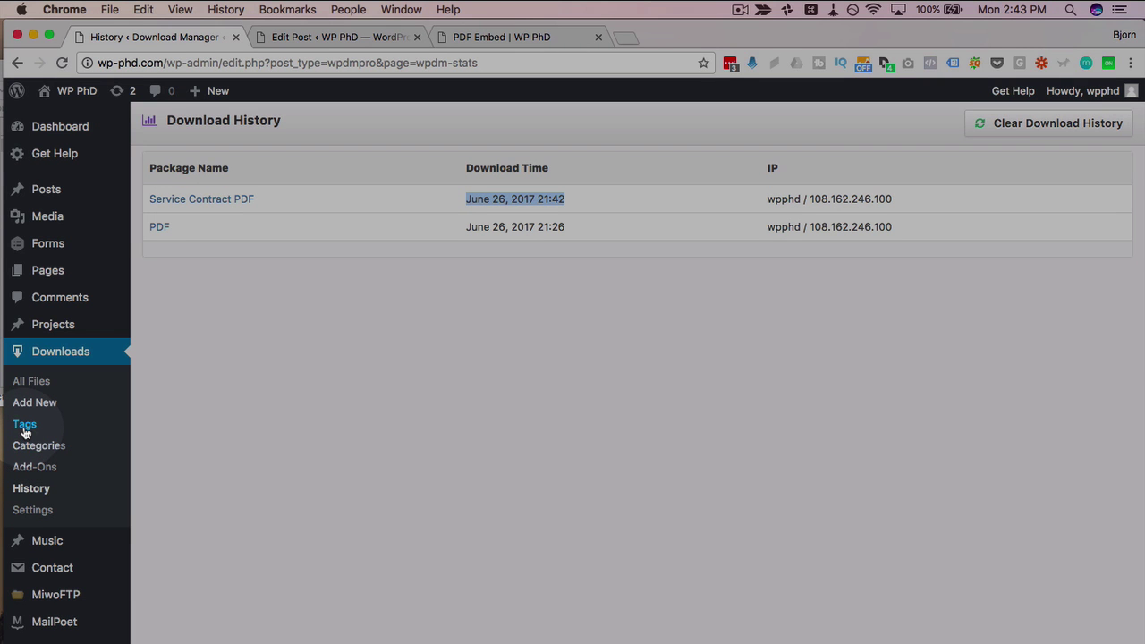